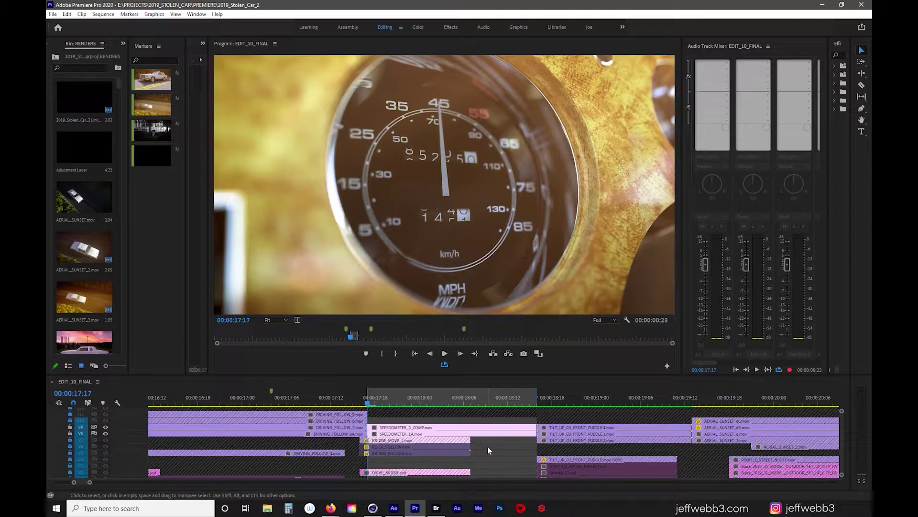
Step: Play the speedometer shot, then compare it with track V9 hidden and shown again
key("space")
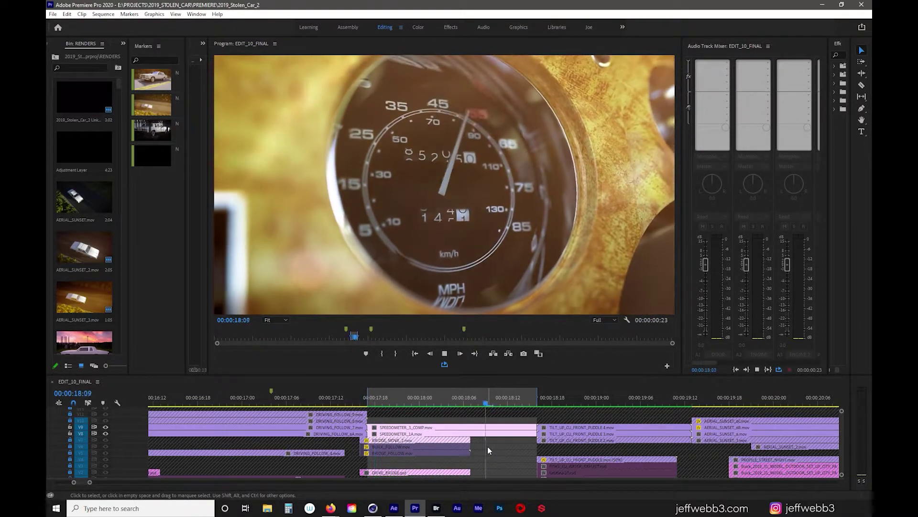
key("space")
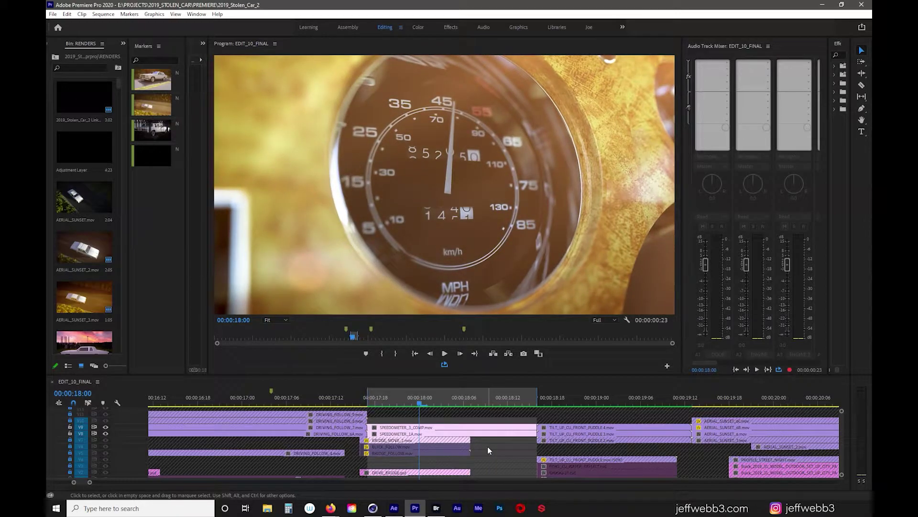
left_click(105, 427)
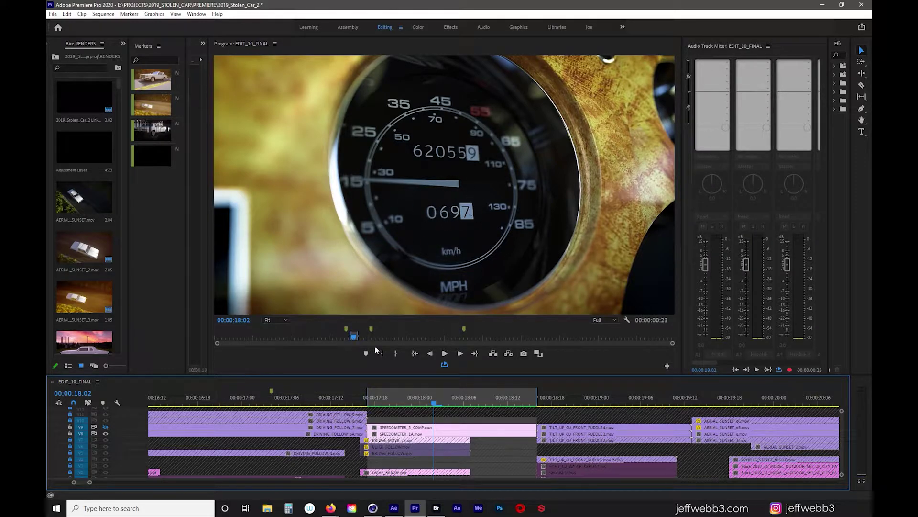
left_click(106, 427)
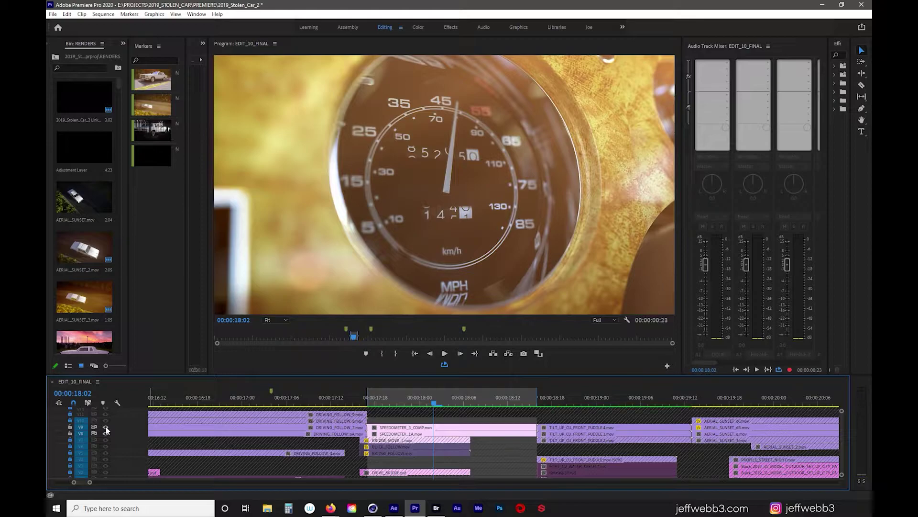
Step: Replay the shot, save the project, and play again from the 17:17 edit point
left_click(441, 181)
key("space")
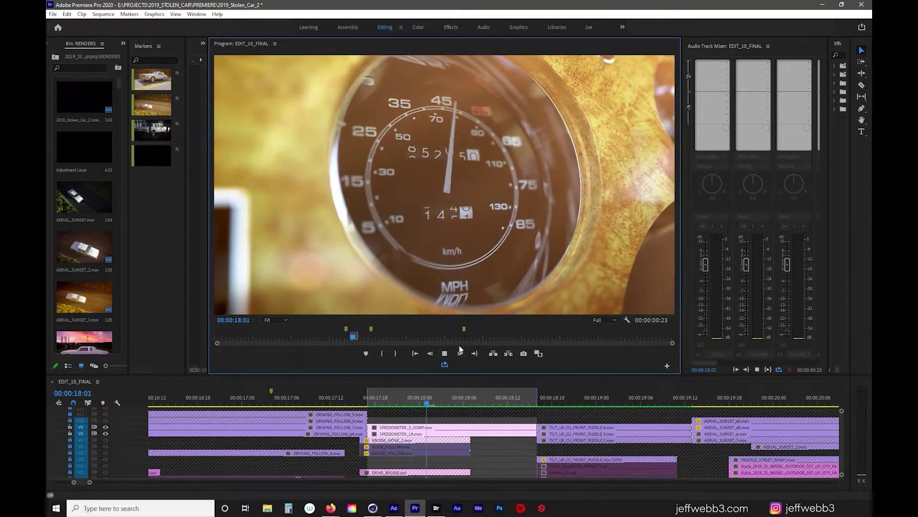
key("space")
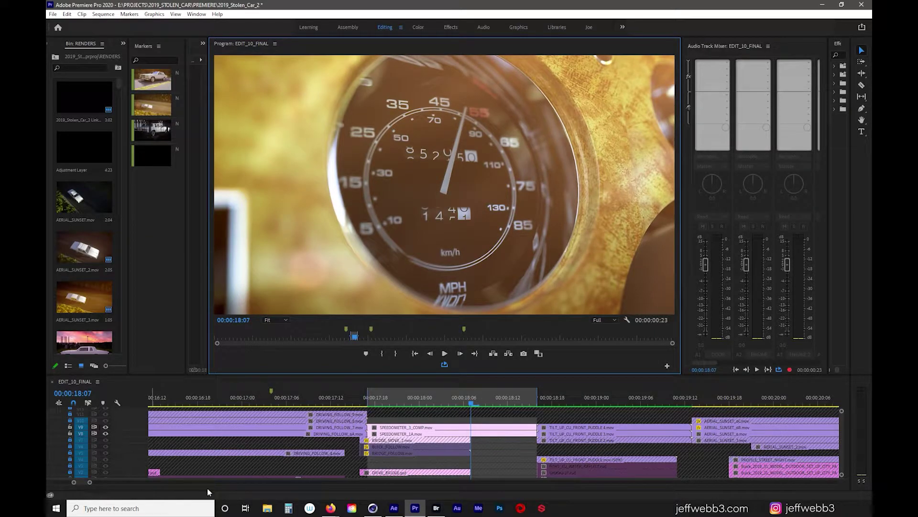
key("ctrl+s")
key("Up")
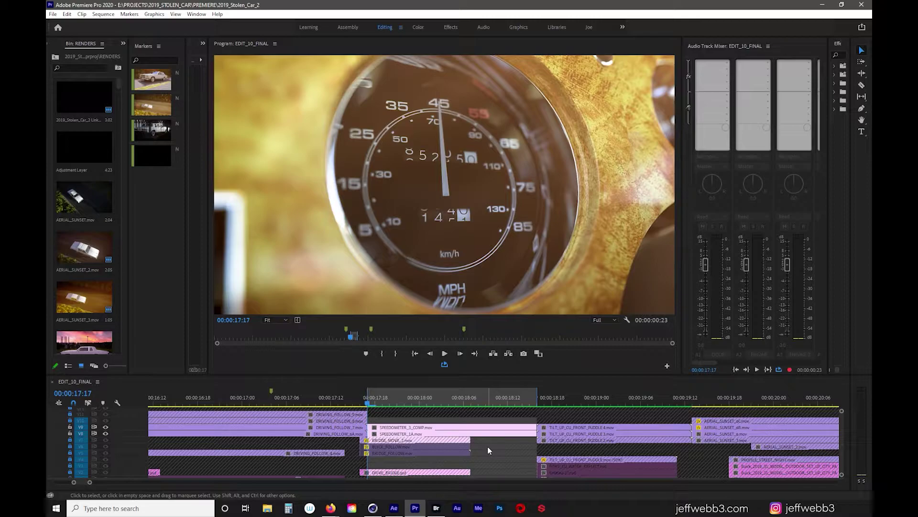
key("space")
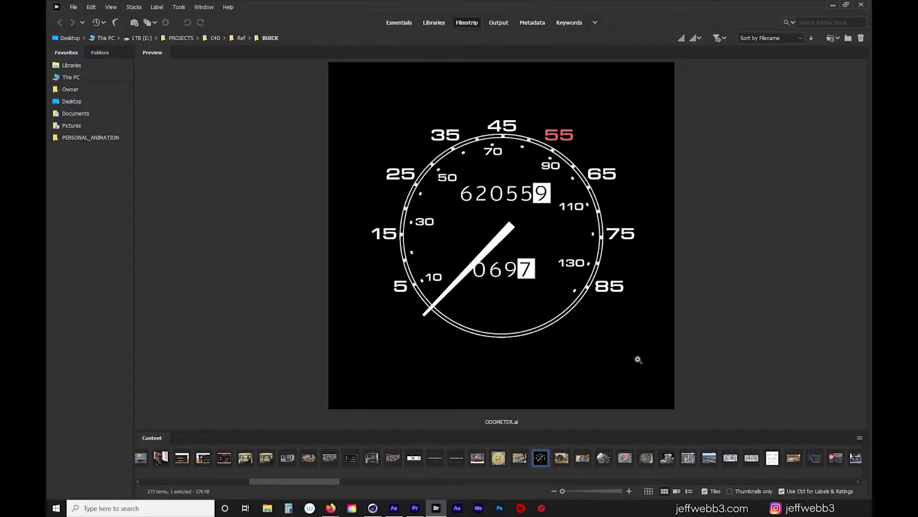
Step: Play from 17:17 with V9 hidden, restore V9, then bring up the HowStuffWorks odometer article
left_click(413, 509)
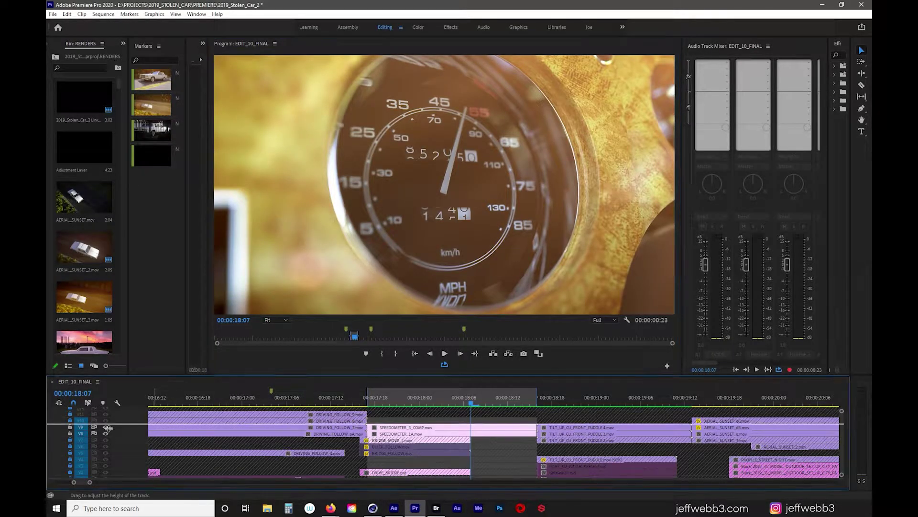
left_click(106, 426)
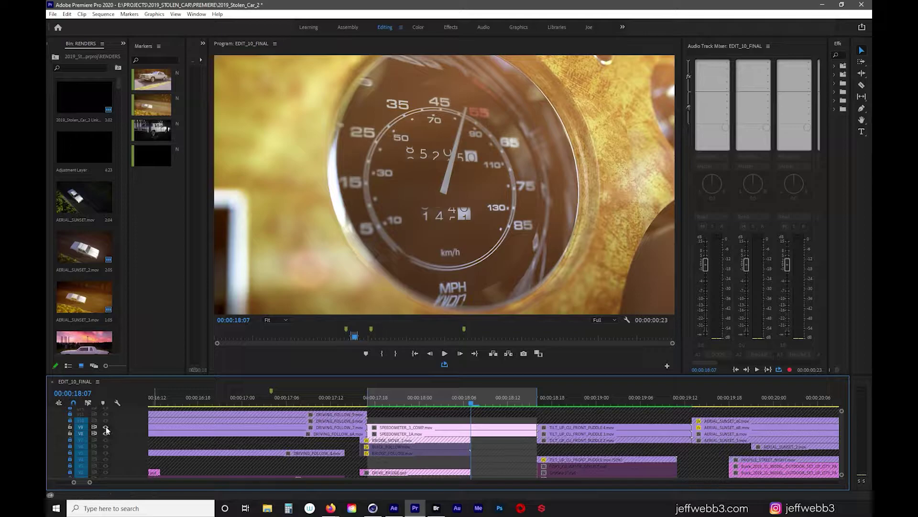
key("space")
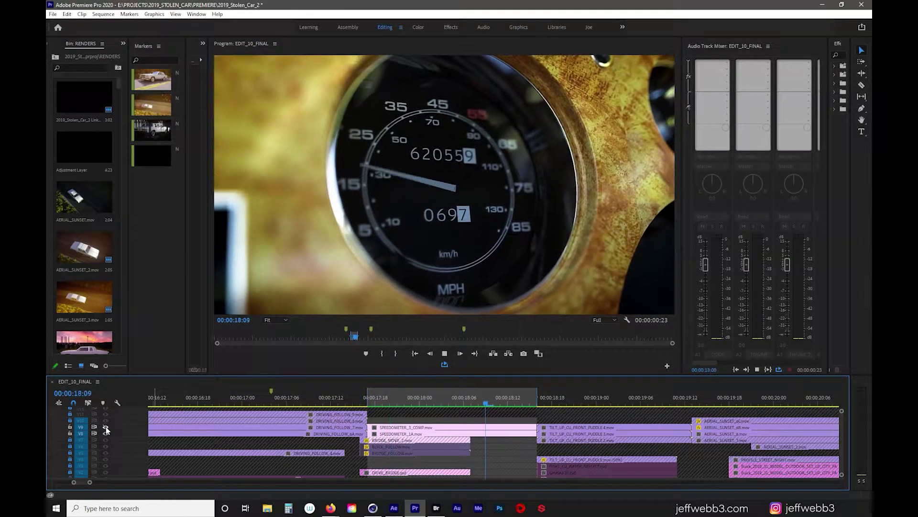
key("Up")
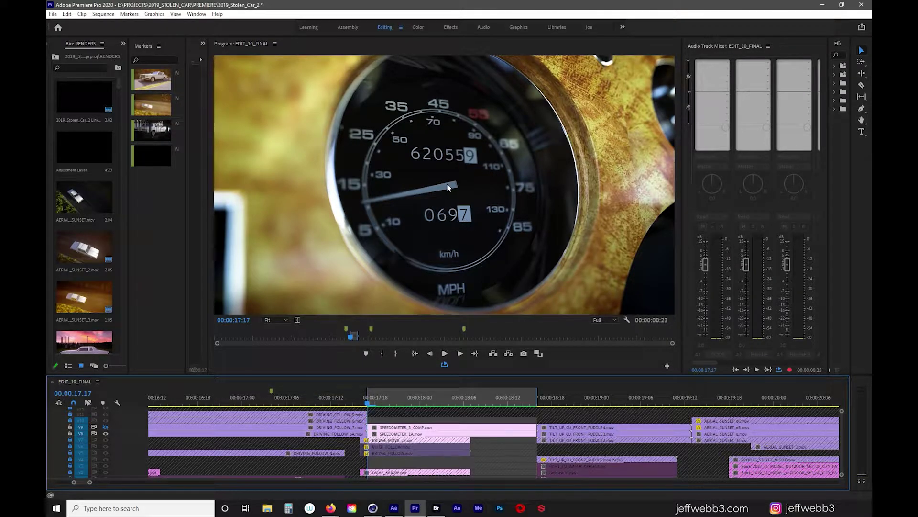
left_click(106, 428)
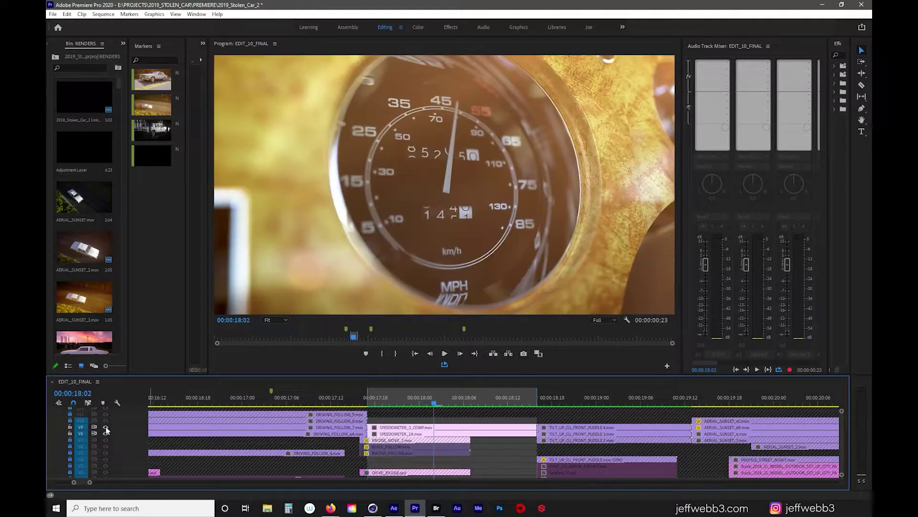
key("alt+Tab")
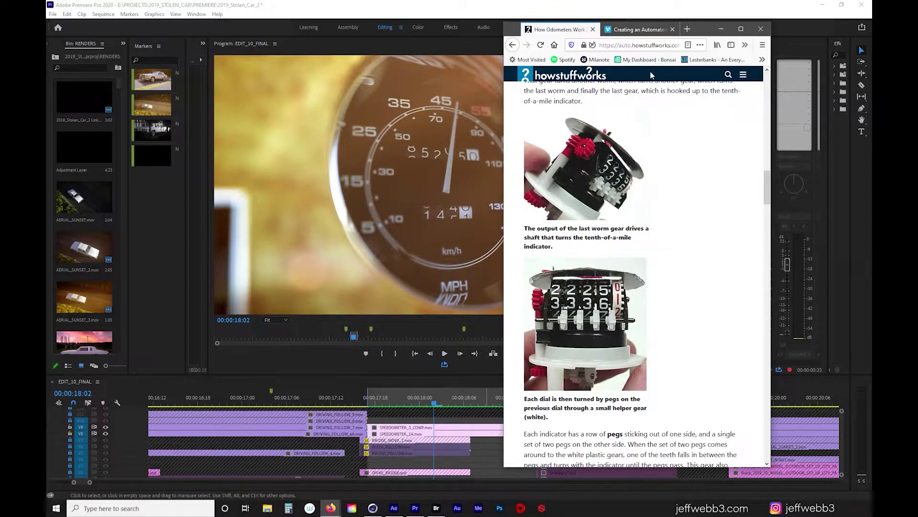
Step: View the Vimeo page 'Creating an Automated Odometer: Part 1', then minimize Firefox
left_click(638, 29)
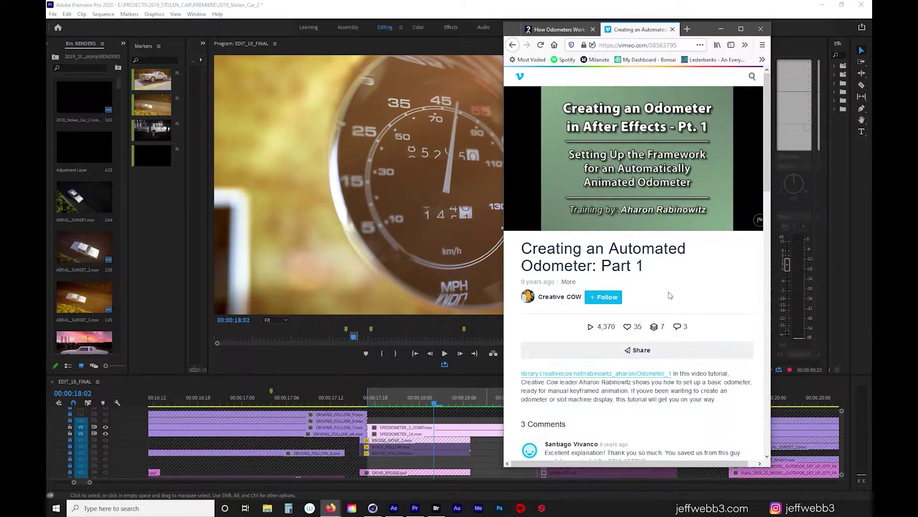
left_click(720, 29)
Step: Play and stop the speedometer shot, then switch to the Odometer_Alone.jpg photo in Adobe Bridge
left_click(445, 353)
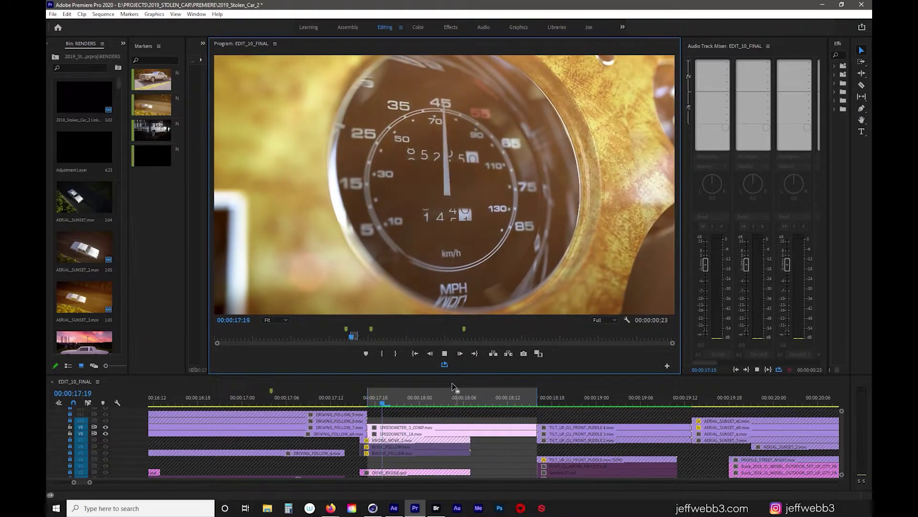
left_click(445, 353)
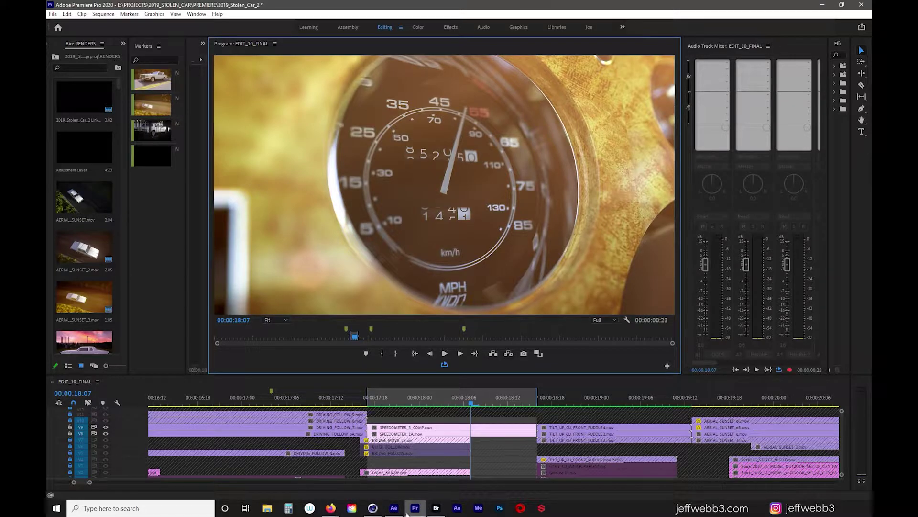
left_click(434, 509)
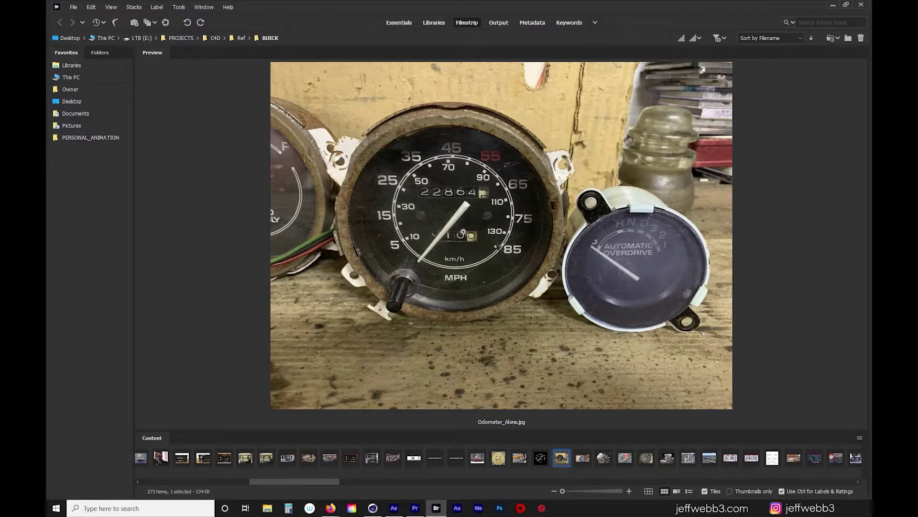
Step: Browse Odometer_3.jpg, the Electra photo and others, ending back on Odometer_Alone.jpg
left_click(582, 458)
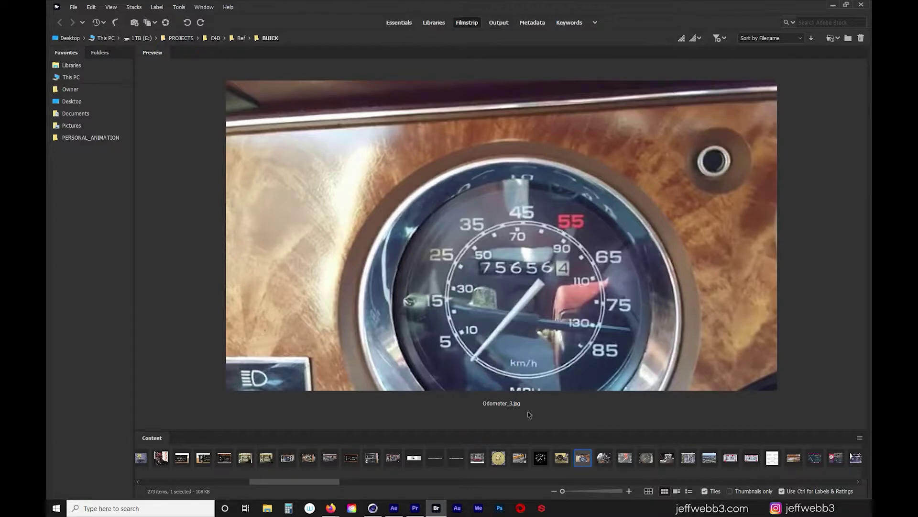
left_click(562, 460)
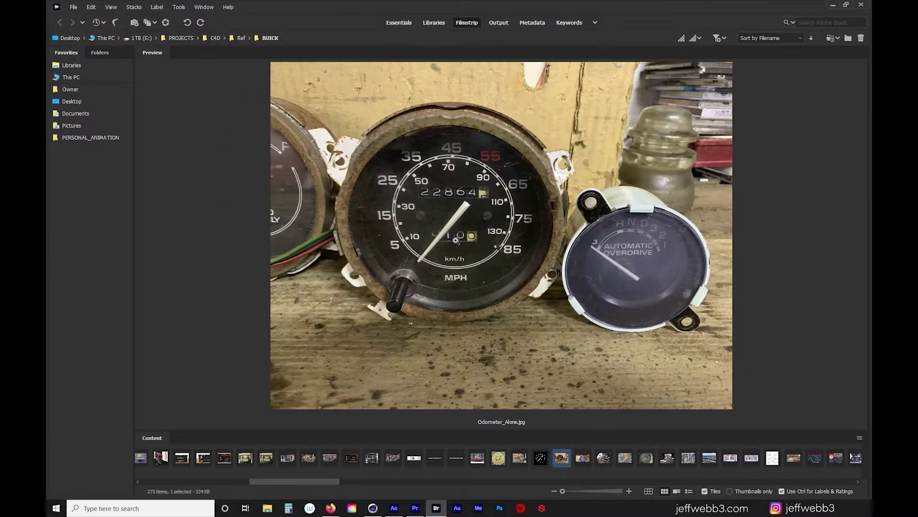
key("Right")
key("Right")
key("Right")
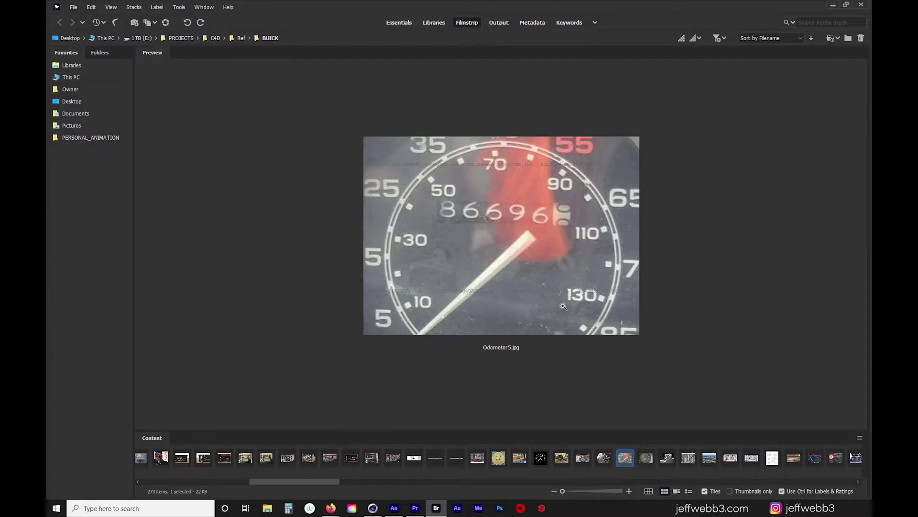
key("Right")
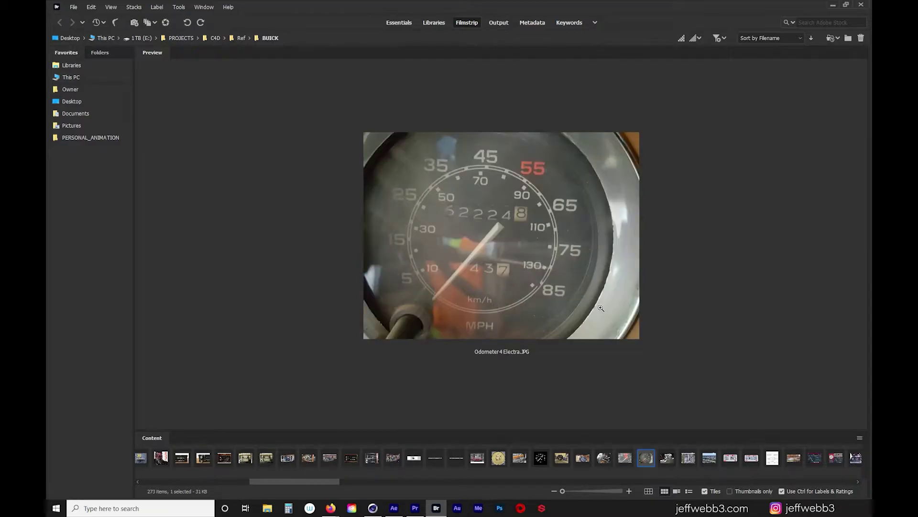
key("Left")
key("Left")
key("Left")
key("Left")
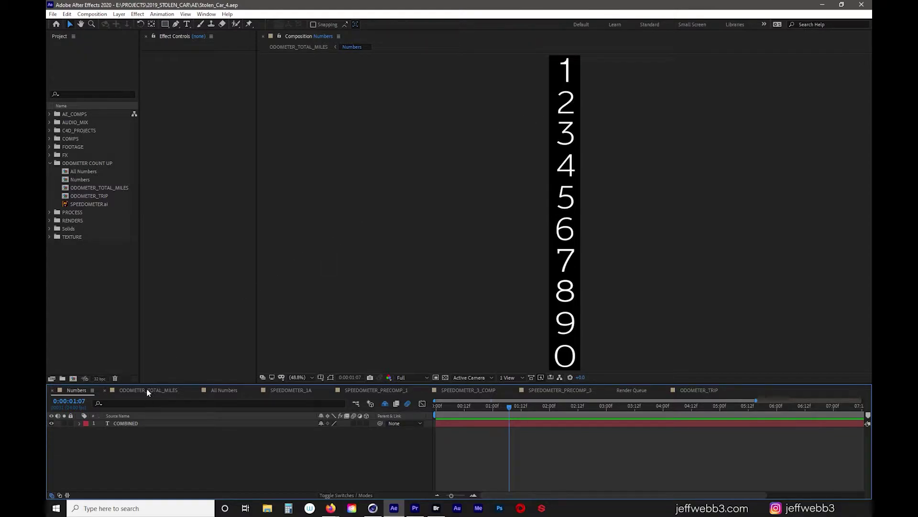
Step: Preview the digits rolling in All Numbers, then view ODOMETER_TOTAL_MILES with its MATTE layer visible
left_click(222, 390)
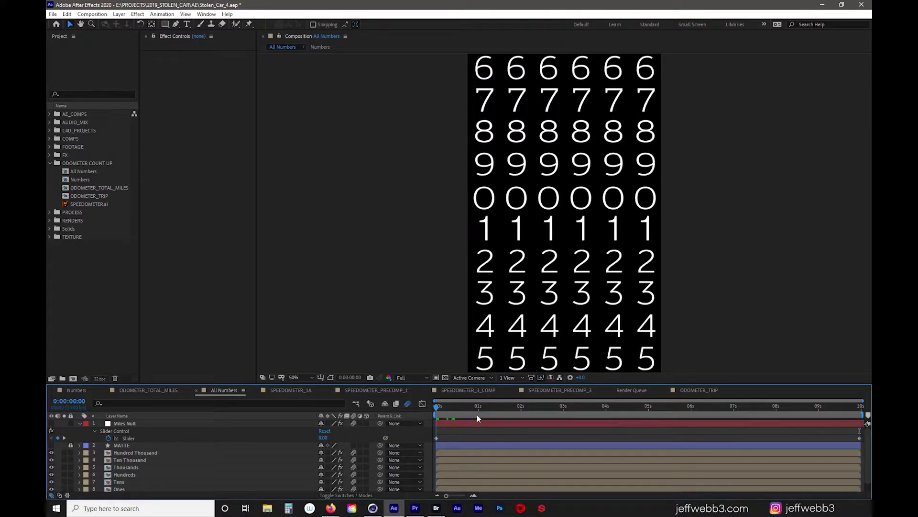
left_click_drag(477, 415, 860, 415)
left_click(152, 390)
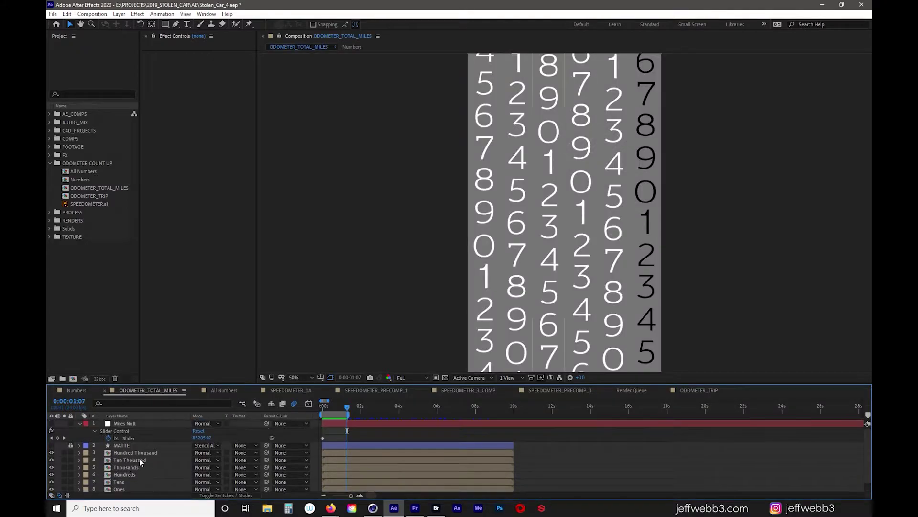
left_click(51, 445)
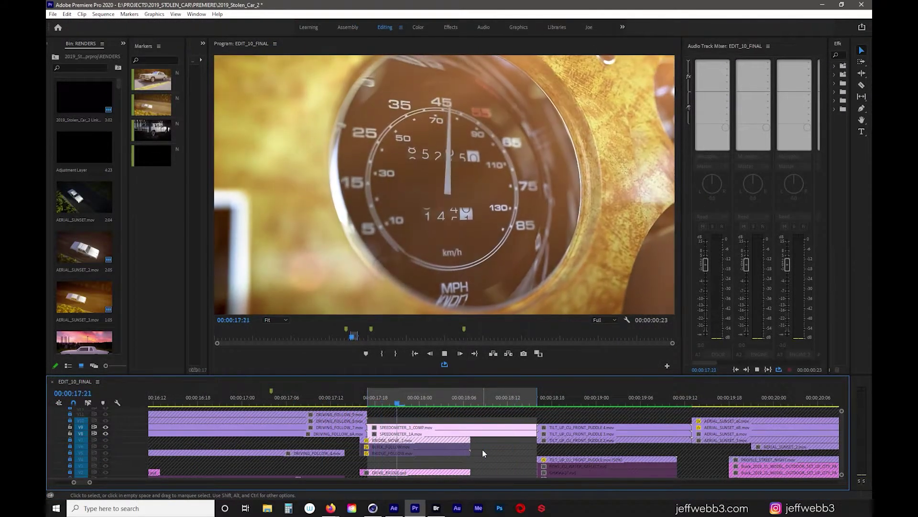
key("space")
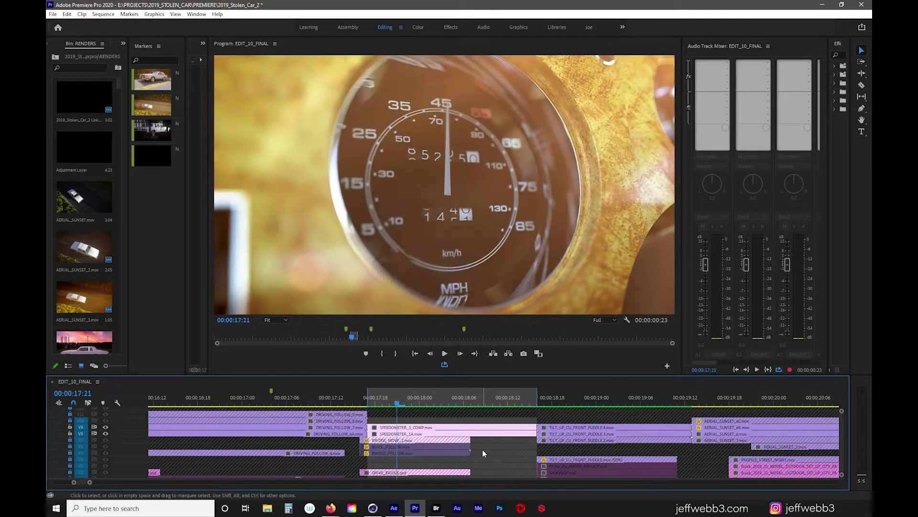
left_click(391, 509)
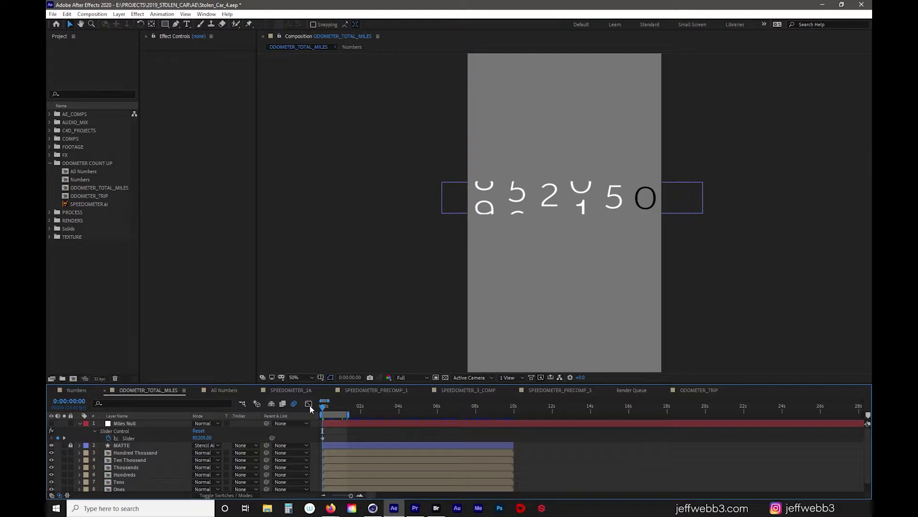
Step: Scrub and play the odometer animation twice in the zoomed timeline, then hide the MATTE layer
key("minus")
key("minus")
key("minus")
key("minus")
key("minus")
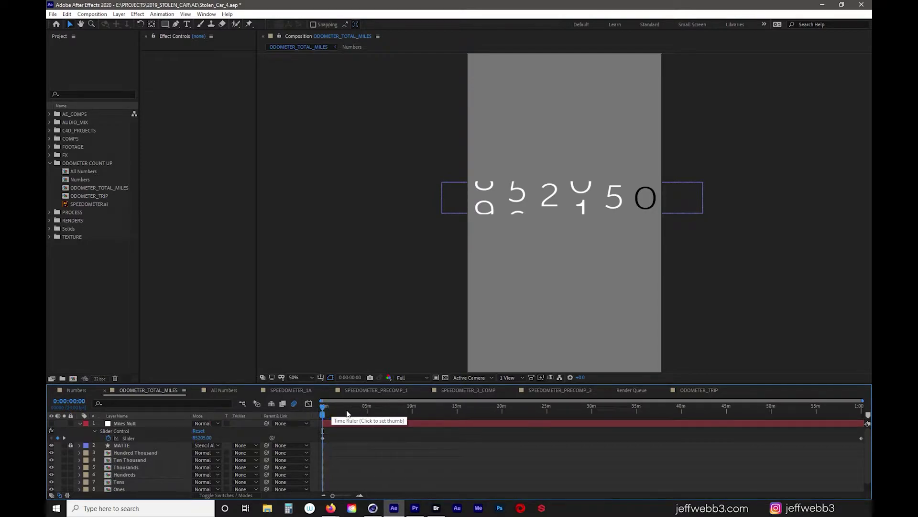
left_click_drag(348, 413, 307, 424)
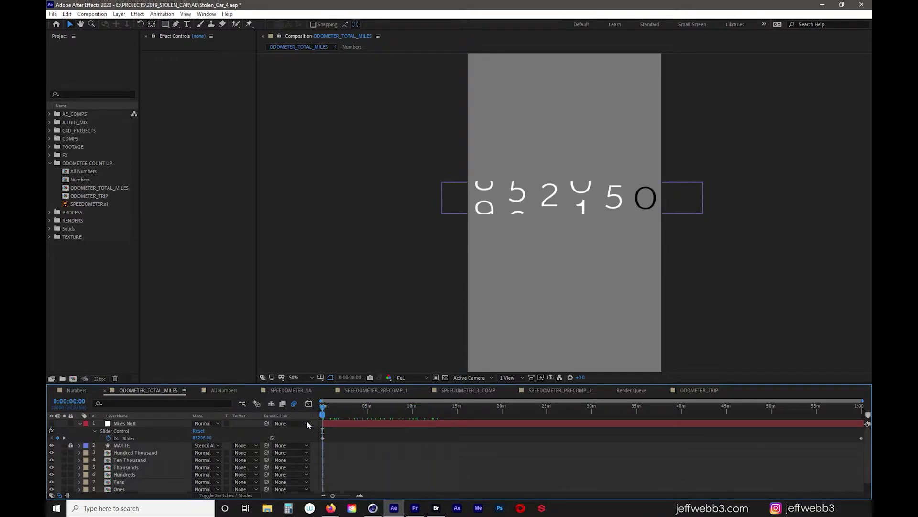
scroll(316, 418, "up", 5, "alt")
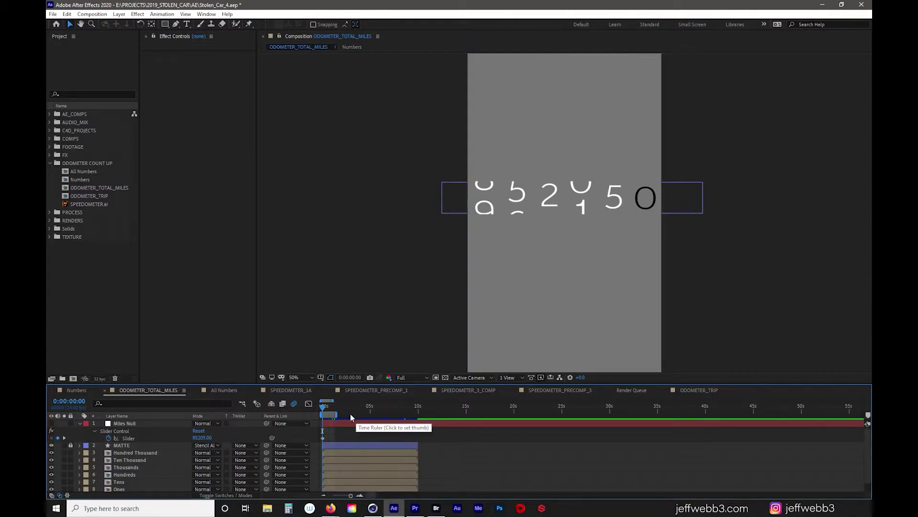
scroll(350, 413, "up", 5, "alt")
key("space")
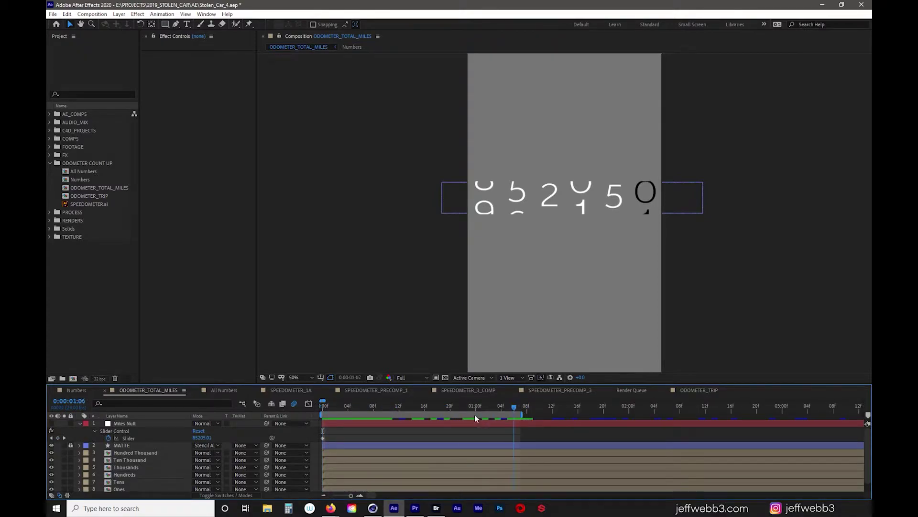
key("space")
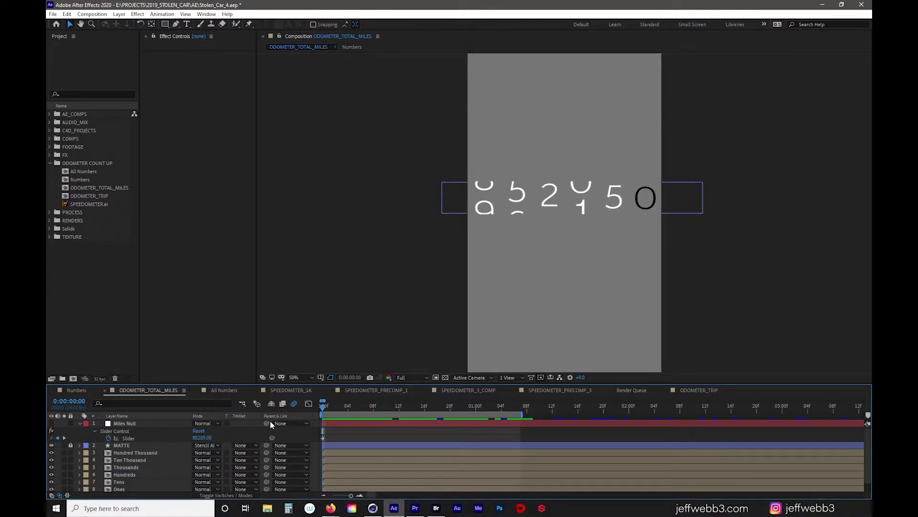
key("space")
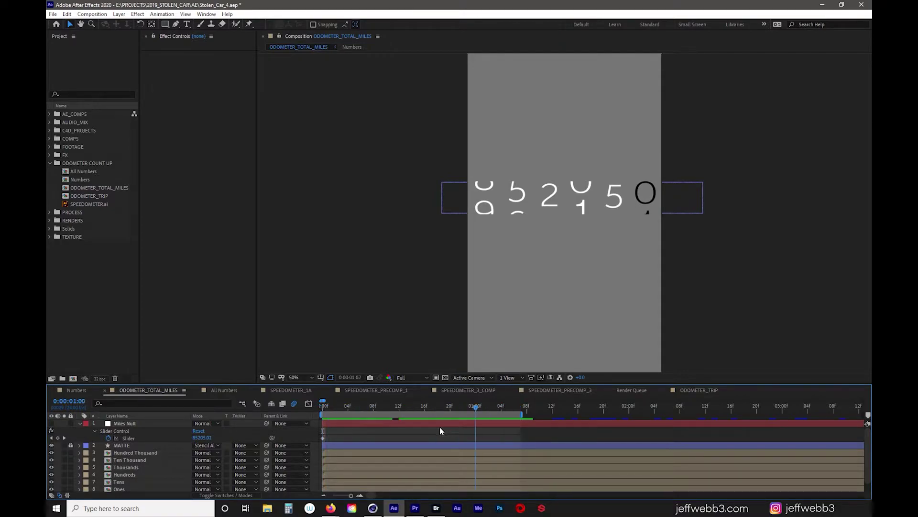
key("space")
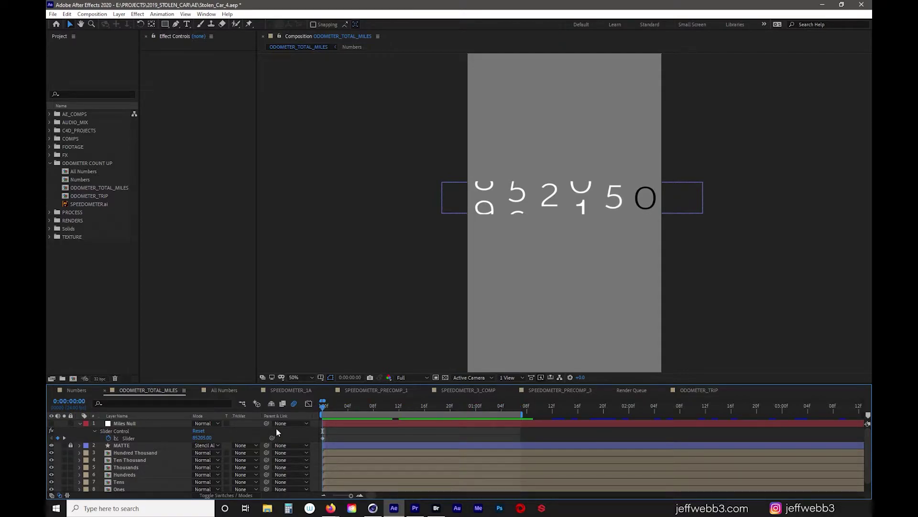
left_click(52, 445)
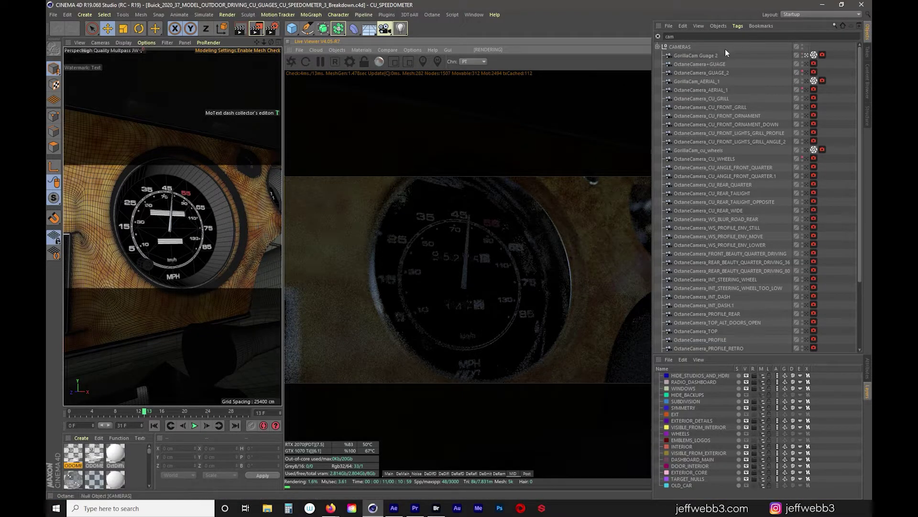
left_click(700, 56)
left_click(808, 54)
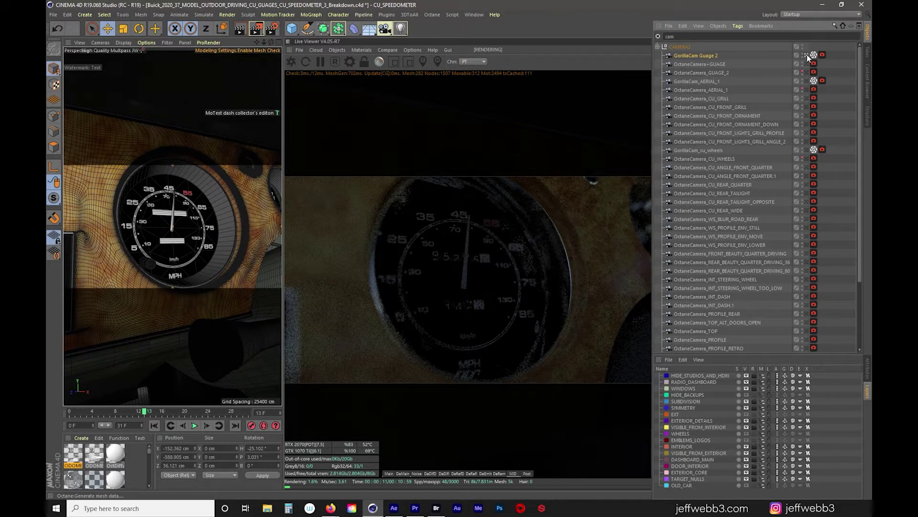
left_click(807, 55)
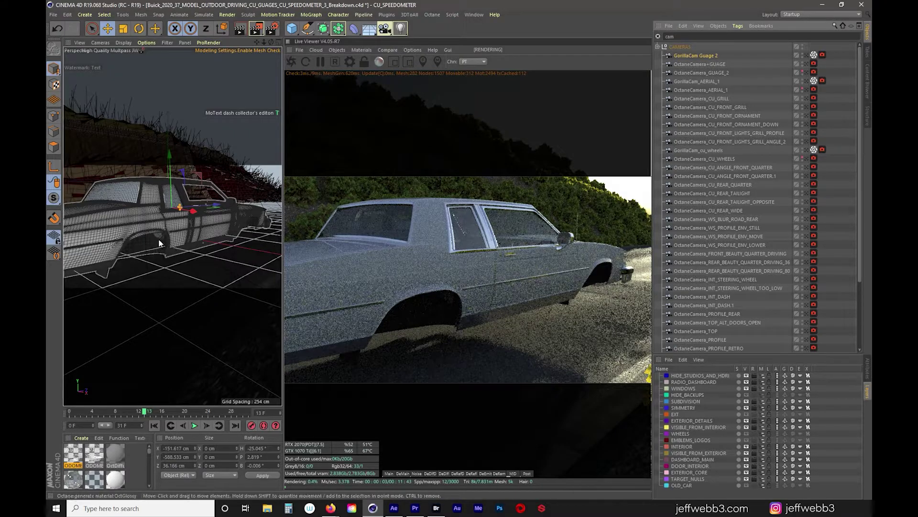
left_click_drag(167, 240, 252, 243, "alt")
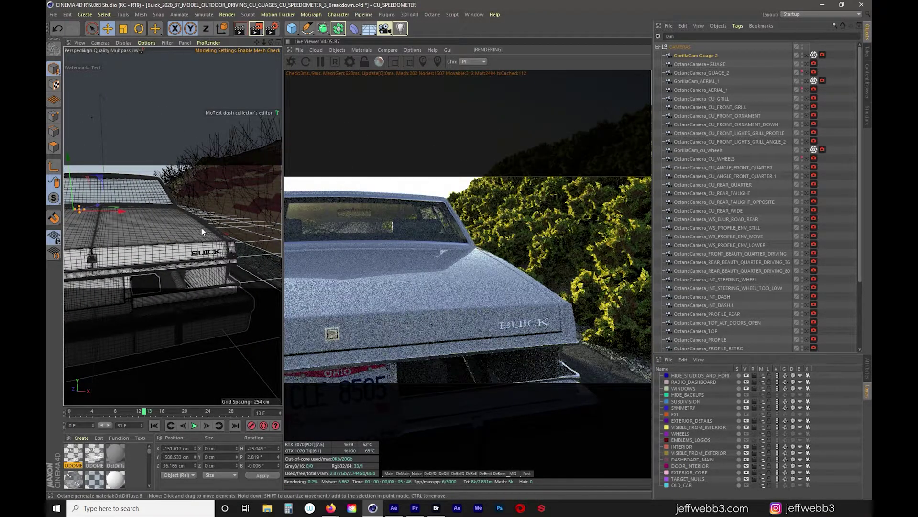
left_click_drag(175, 237, 115, 225, "alt")
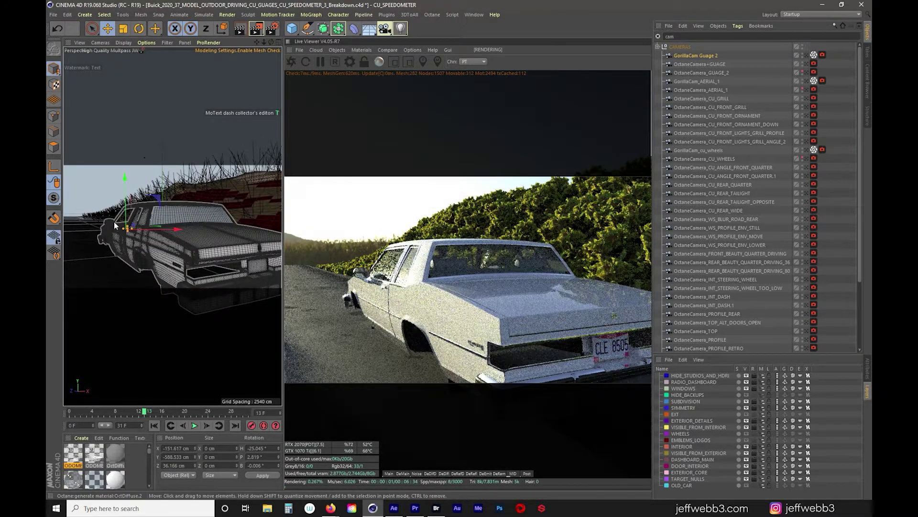
left_click(806, 56)
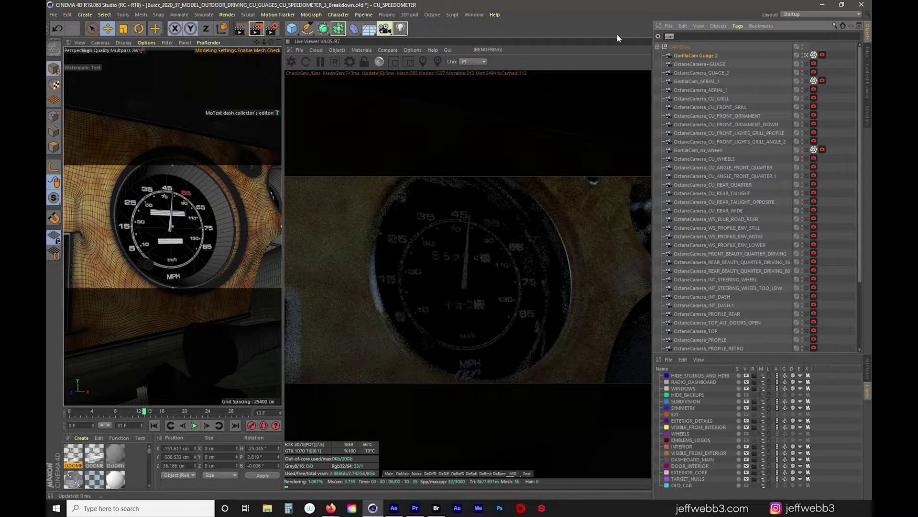
Step: Filter the Object Manager for 'odom' and solo the ODOMETER_TOTAL_MILES_main cylinder in the viewport
type("odom")
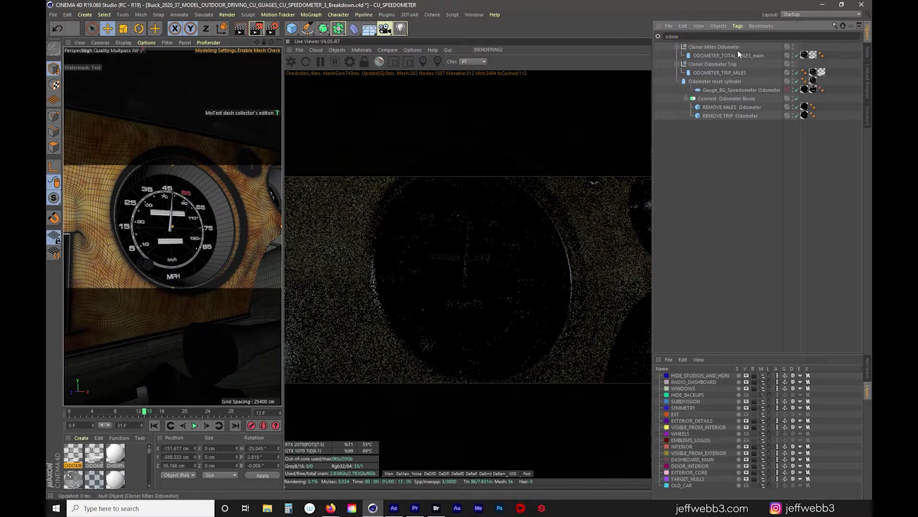
left_click(709, 55)
left_click_drag(54, 198, 99, 243)
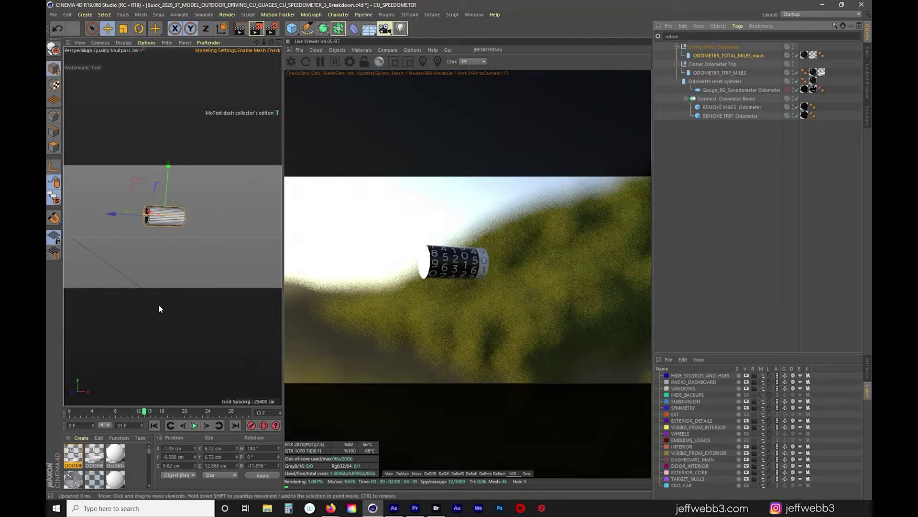
Step: Step forward through frames 15, 17, 18, 20 and 21, watching the digits roll
key("g")
key("g")
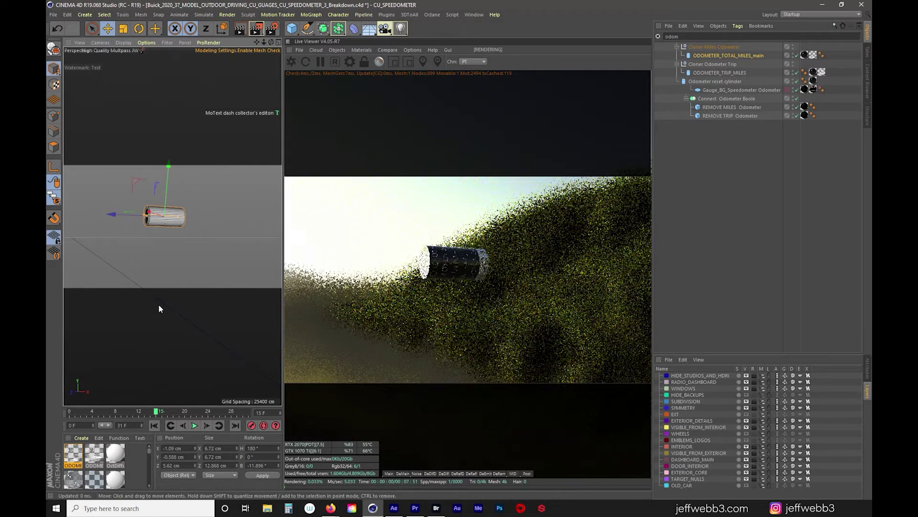
key("g")
key("g")
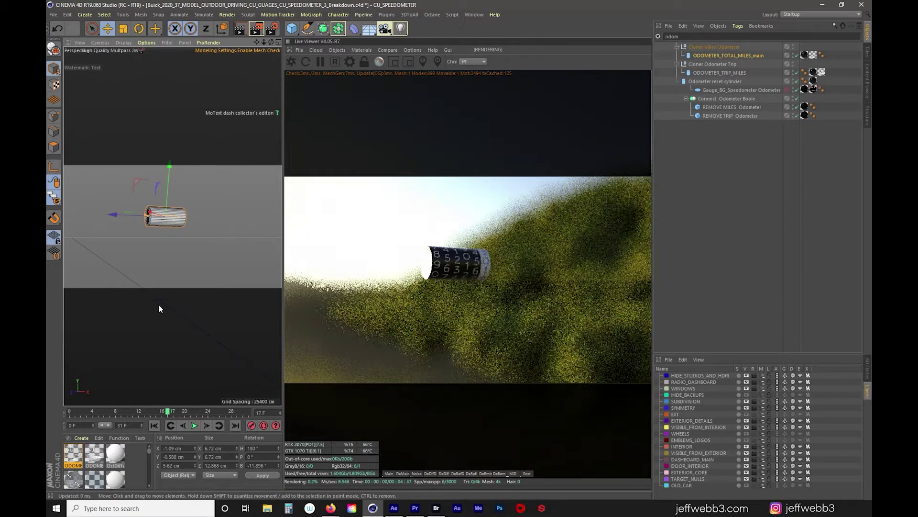
key("g")
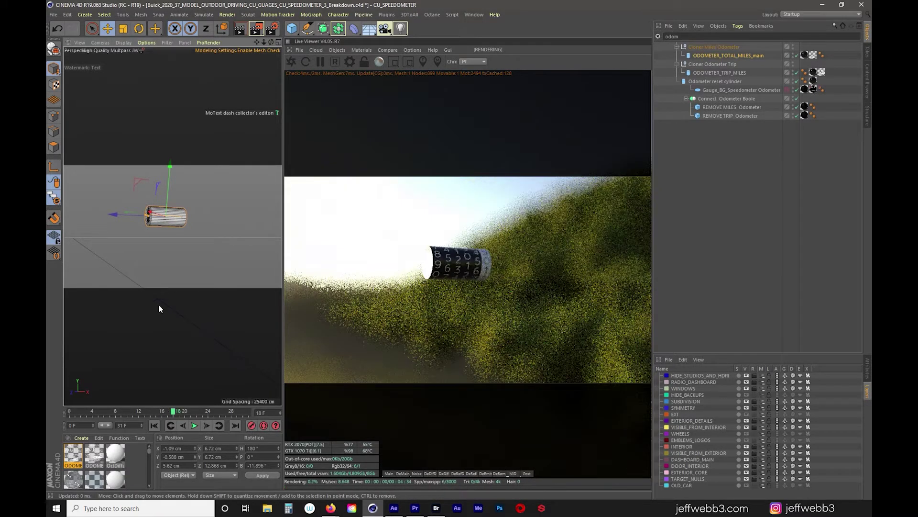
key("g")
key("g")
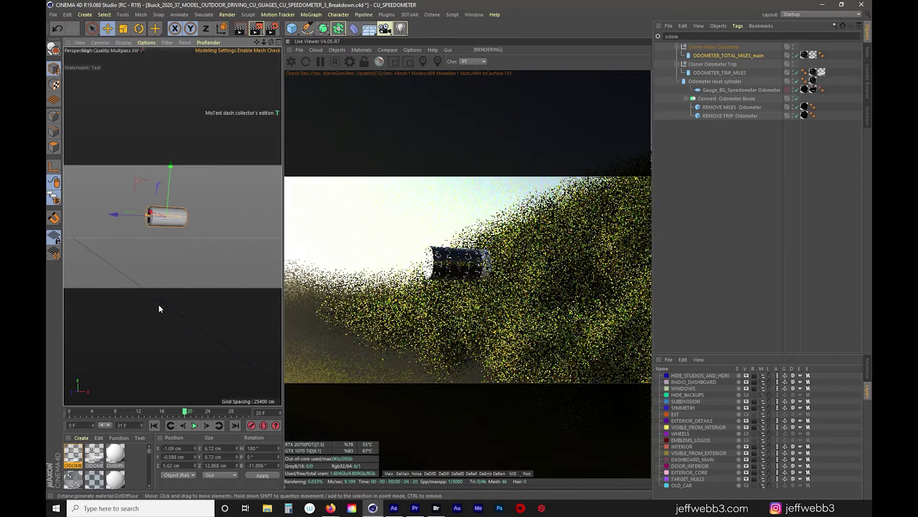
key("g")
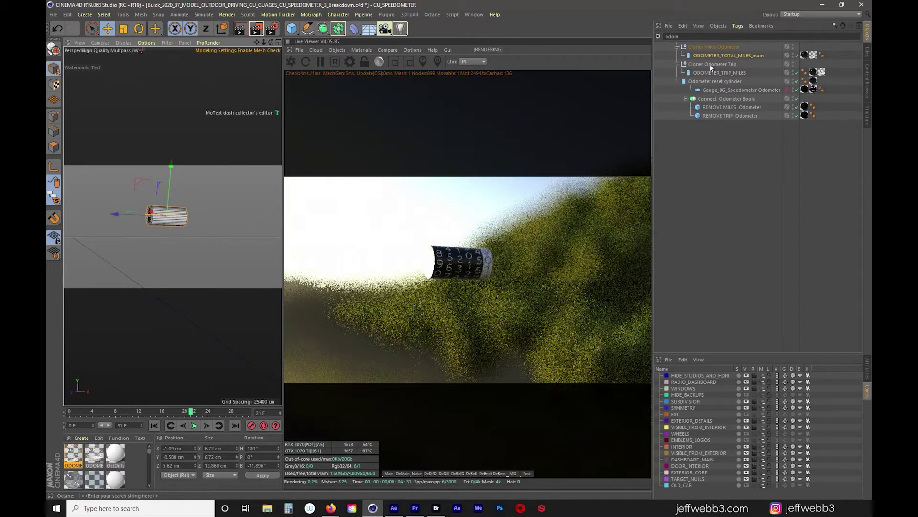
Step: Show the ODOMETER_TOTAL_MILES material's diffuse ImageTexture settings in an enlarged Attribute Manager
left_click(805, 56)
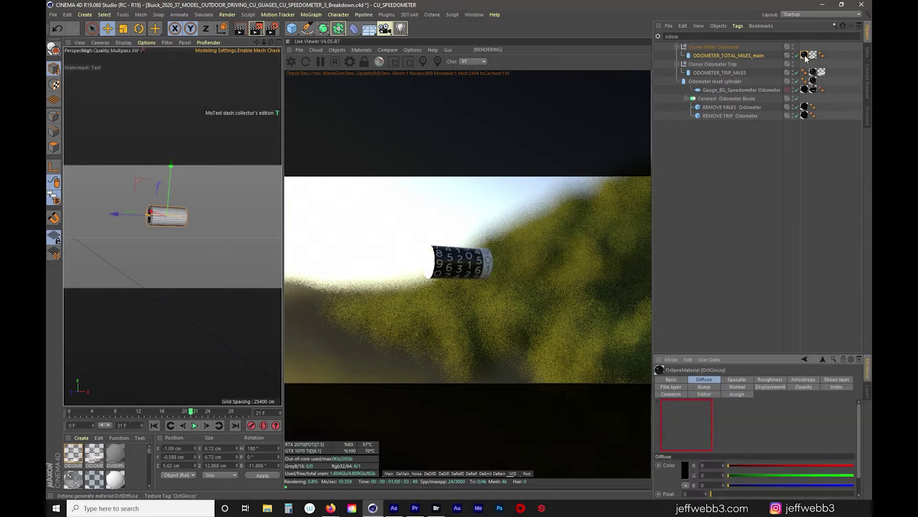
left_click_drag(742, 359, 742, 227)
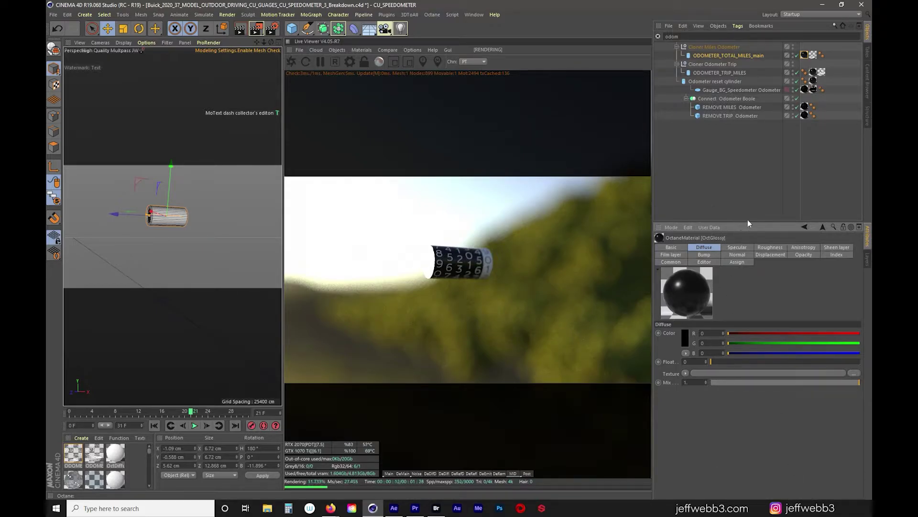
left_click_drag(747, 222, 745, 320)
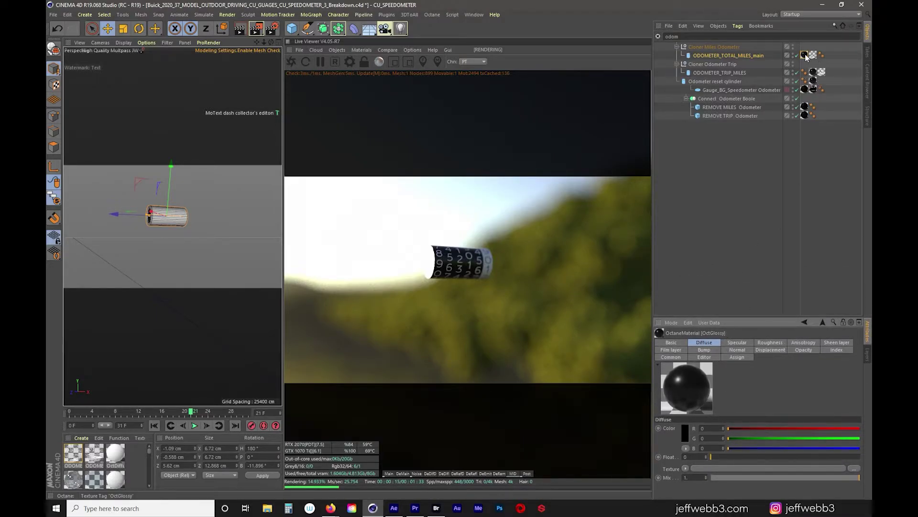
left_click(812, 56)
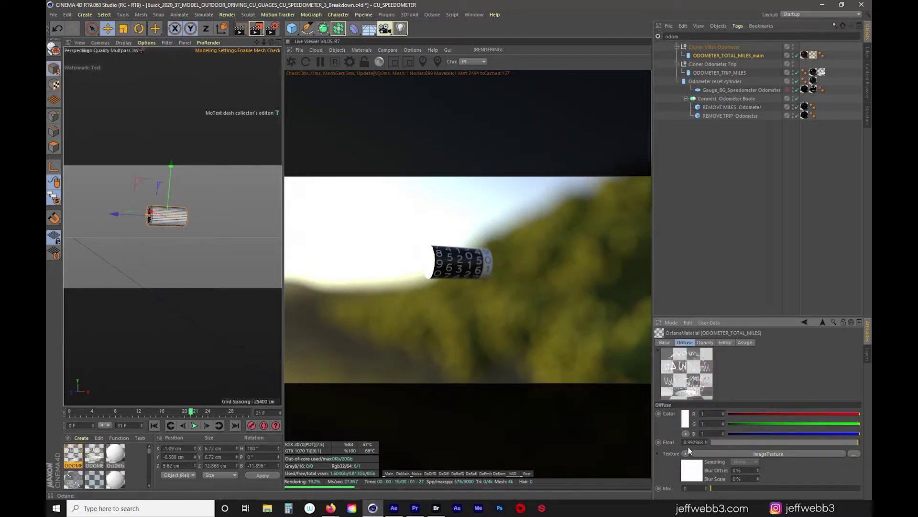
left_click_drag(746, 318, 746, 246)
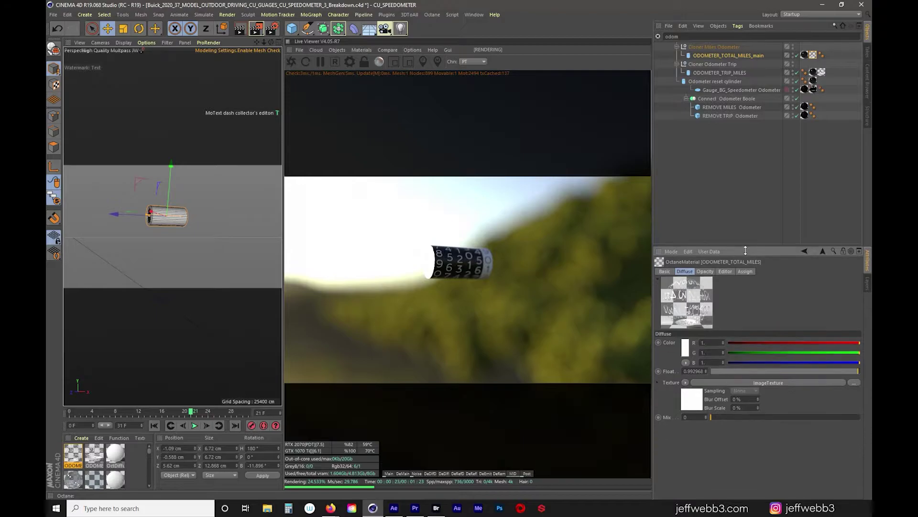
left_click(762, 382)
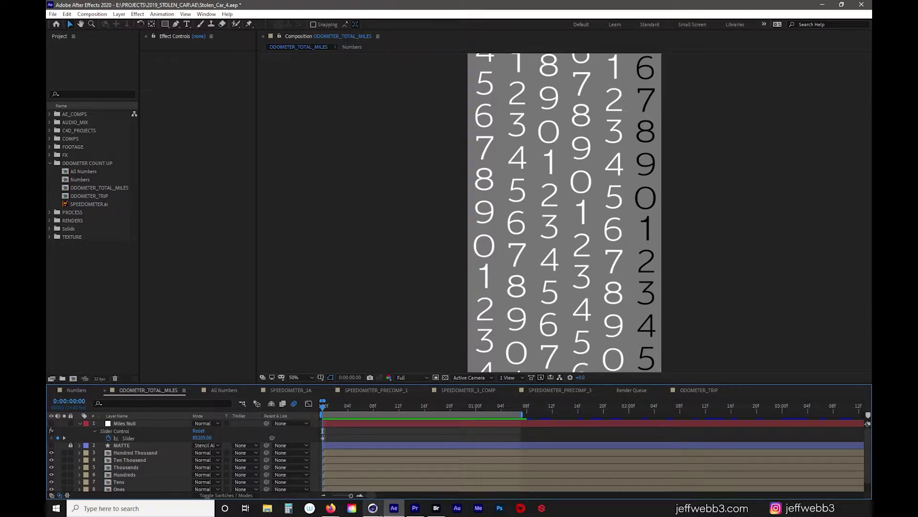
Step: Compare the 3D scene with the real odometer reference photo, then return to Cinema 4D
left_click(373, 507)
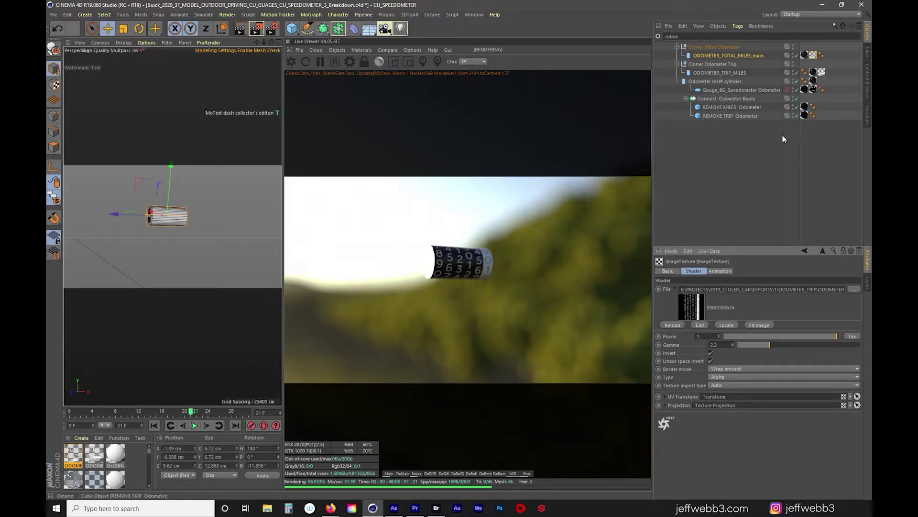
left_click(436, 508)
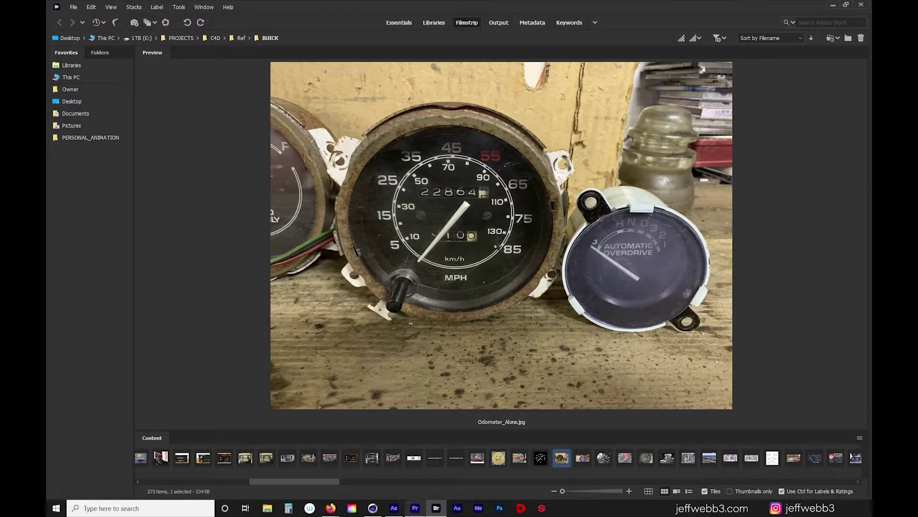
left_click(372, 507)
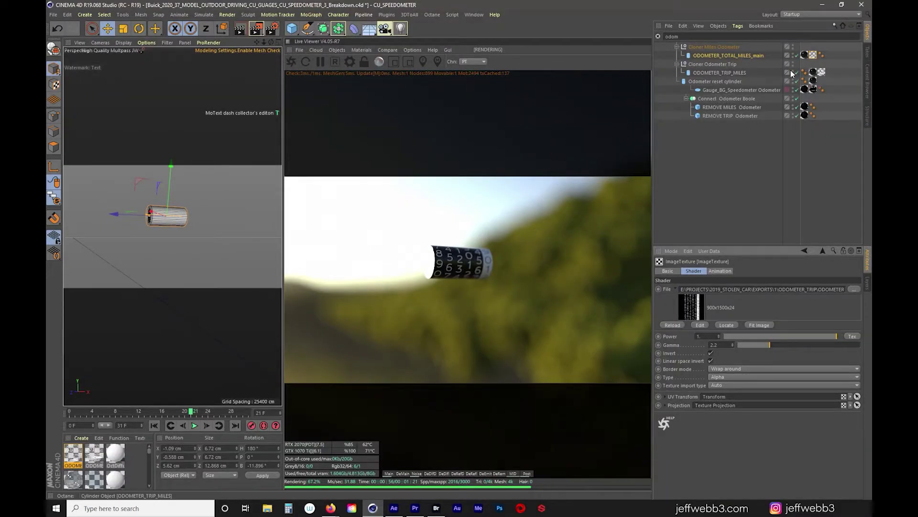
Step: From the material's Basic properties, launch the Octane Node Editor for ODOMETER_TOTAL_MILES
left_click(814, 55)
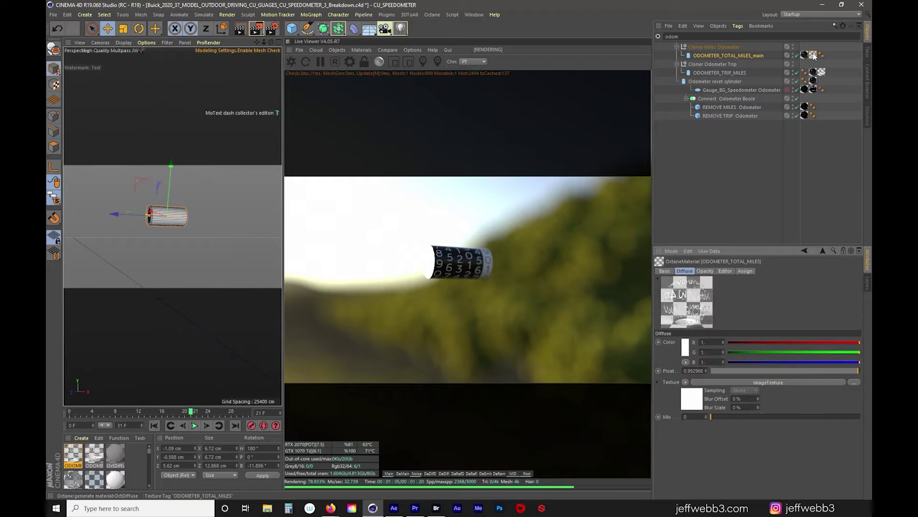
left_click(666, 271)
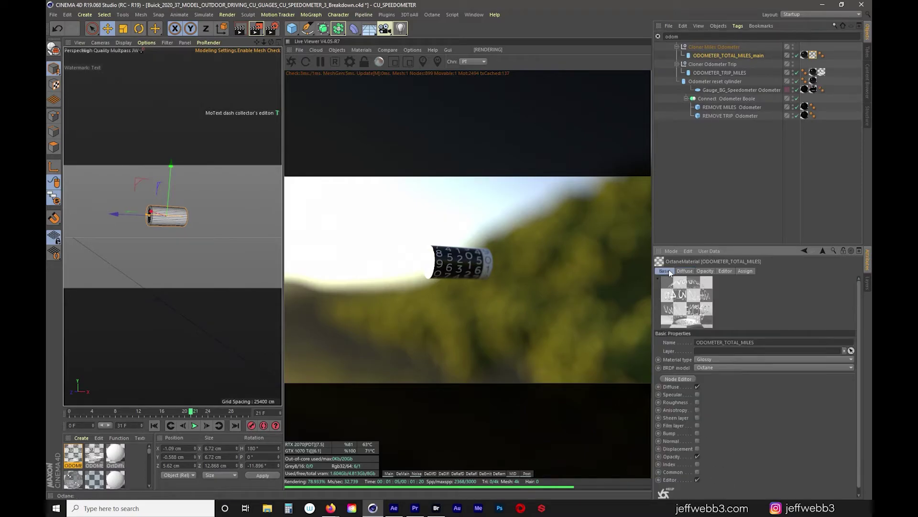
left_click(678, 379)
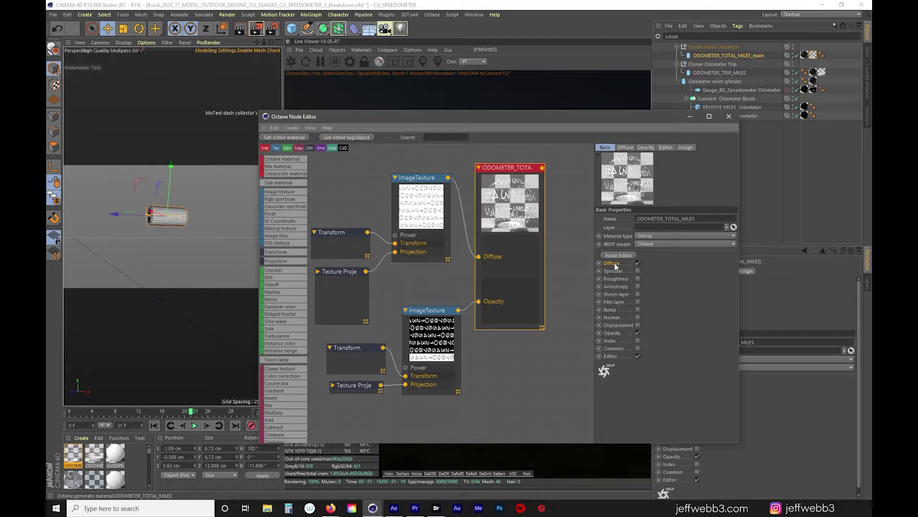
Step: Check the diffuse ImageTexture's file, browsing the ODOMETER_TOTAL_MILES sequence without changing it
left_click(624, 147)
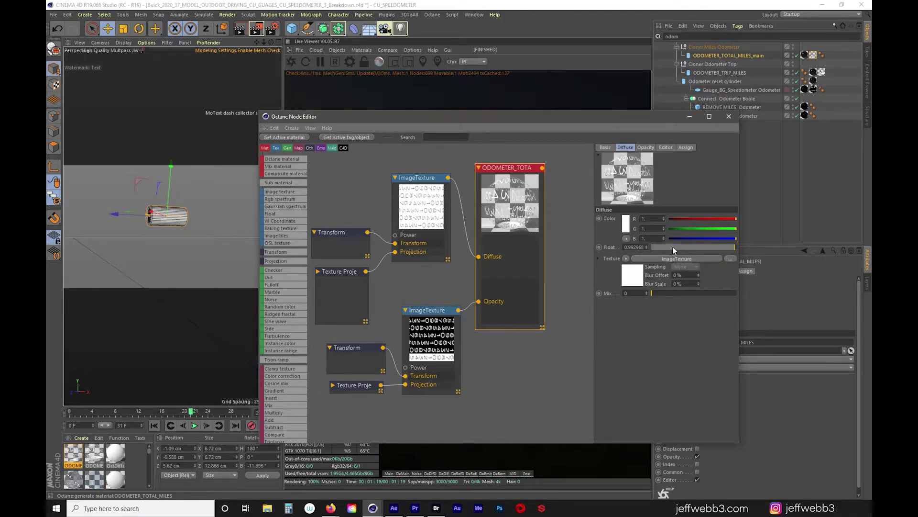
left_click(669, 259)
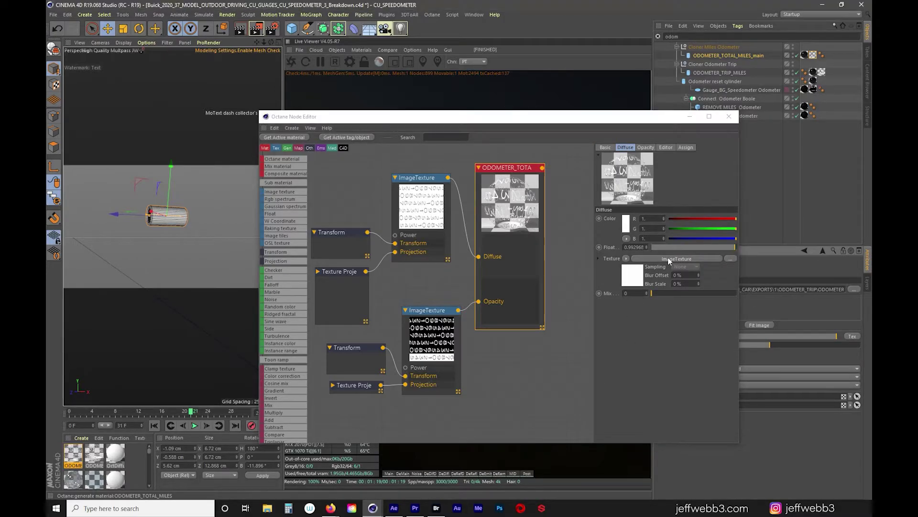
left_click(856, 290)
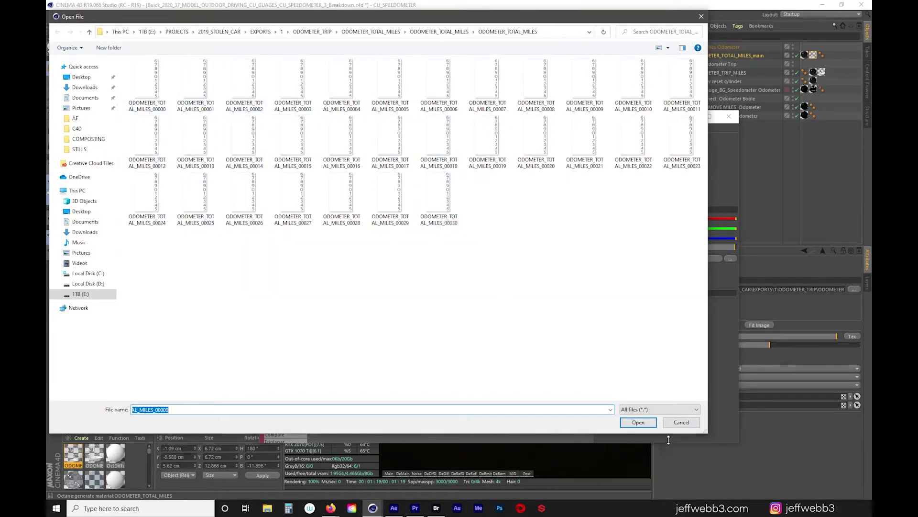
left_click(691, 423)
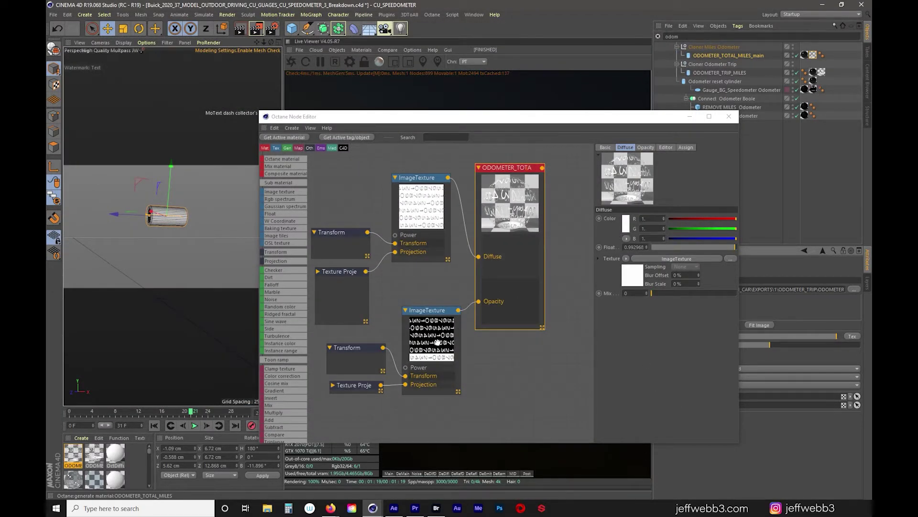
Step: Inspect the opacity and diffuse textures' Transform and Projection nodes, then close the Node Editor
left_click(454, 317)
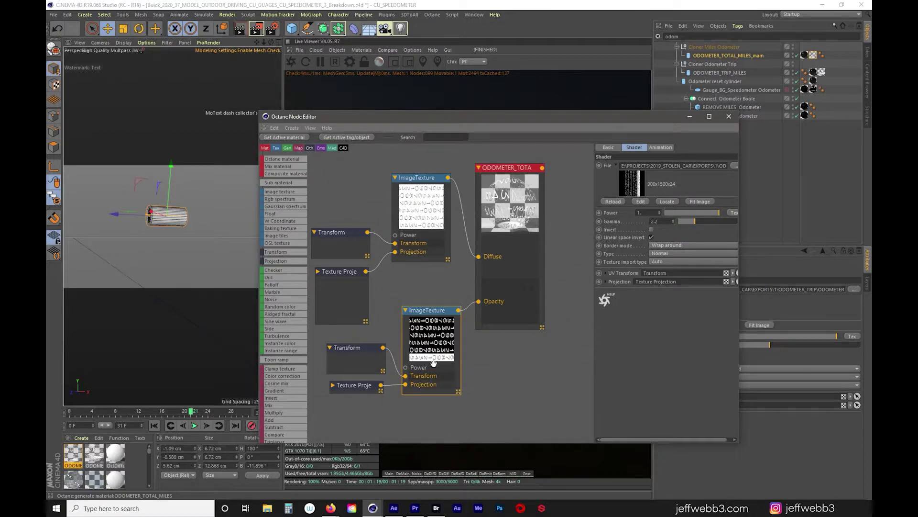
left_click(360, 363)
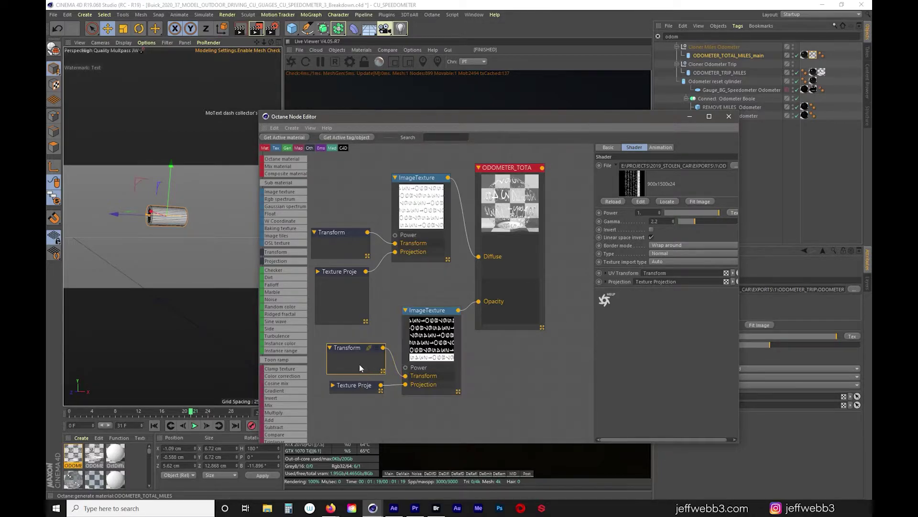
left_click(363, 390)
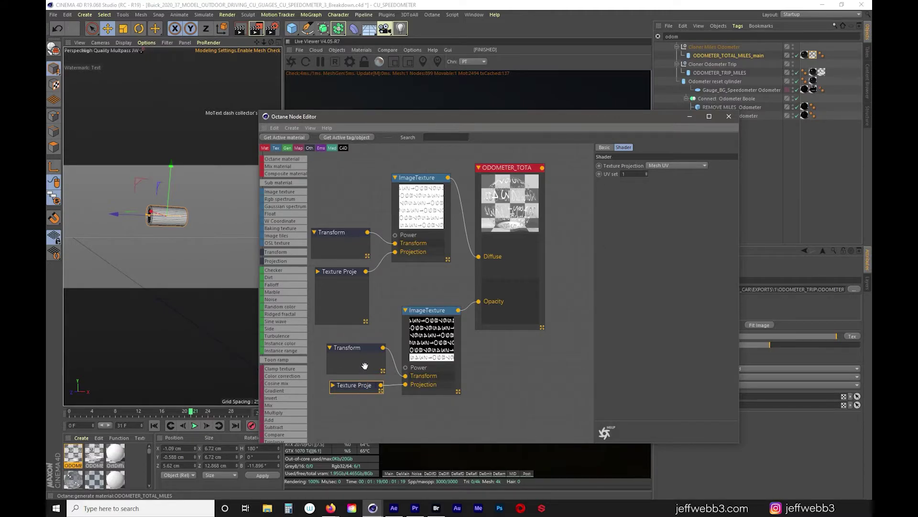
left_click(365, 366)
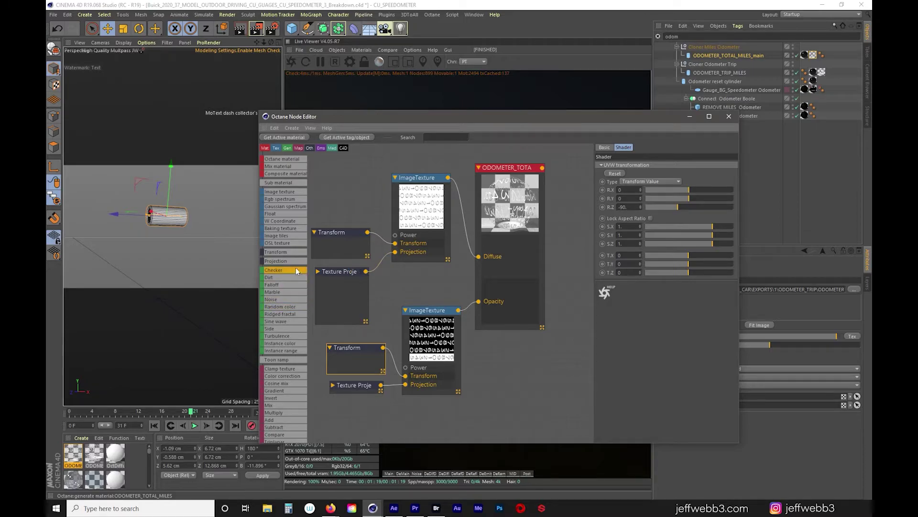
left_click(357, 295)
left_click(350, 250)
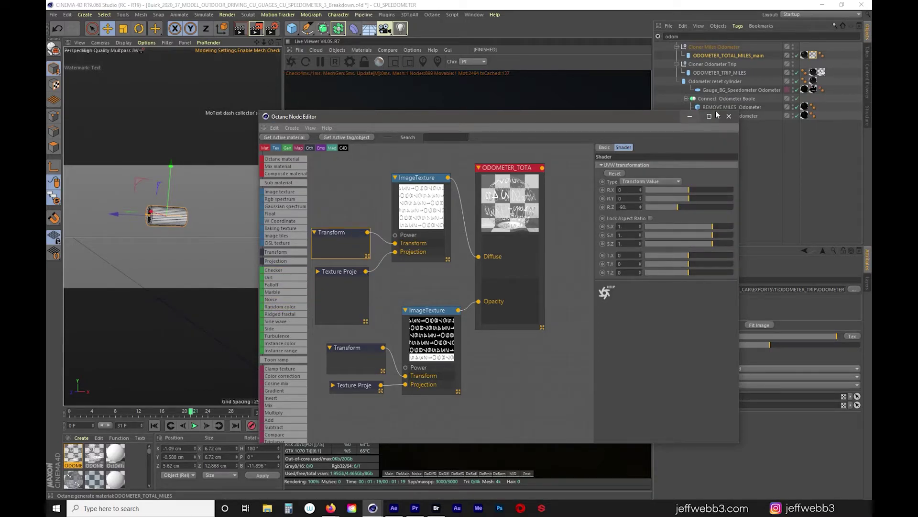
left_click(729, 117)
Step: Step the animation forward from frame 21 to frame 30 to watch the digits roll
key("g")
key("g")
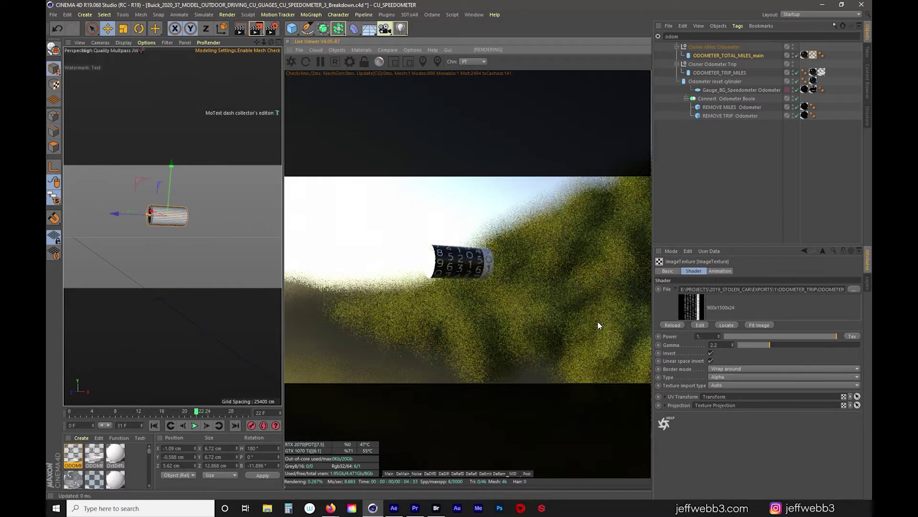
key("g")
key("g")
key("g")
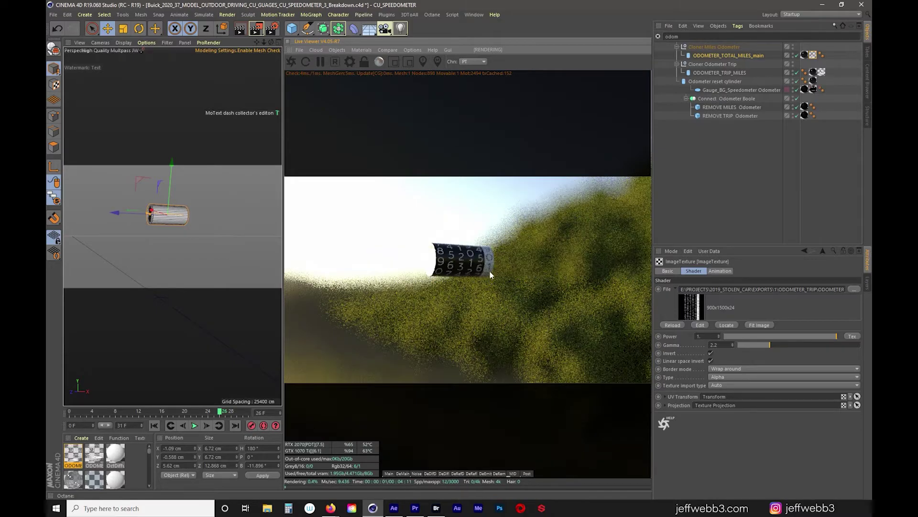
key("g")
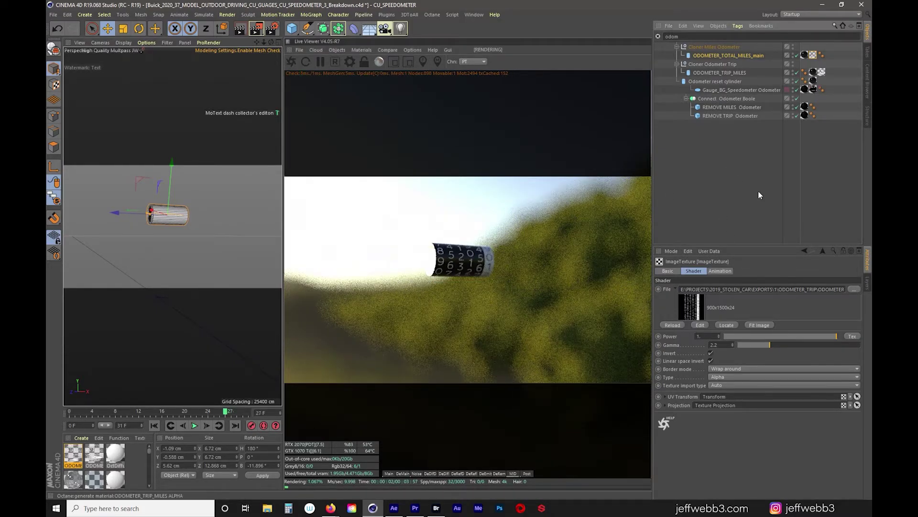
key("g")
key("g")
key("g")
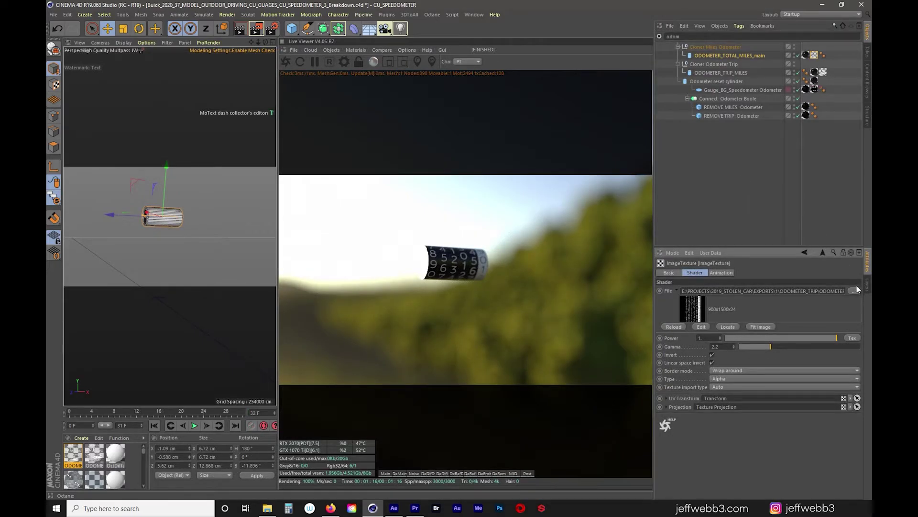
Step: Check the texture's image sequence file and show its Animation timing (0–30 F at 24 fps)
left_click(855, 290)
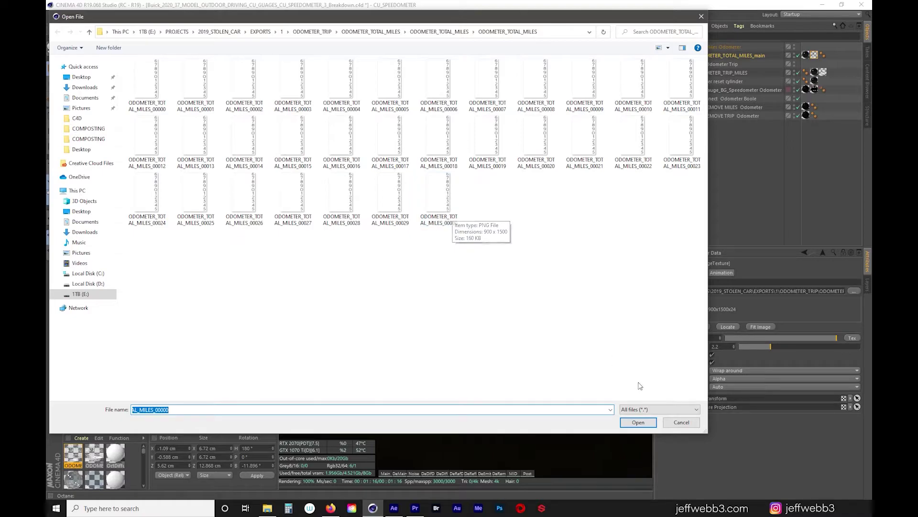
left_click(681, 421)
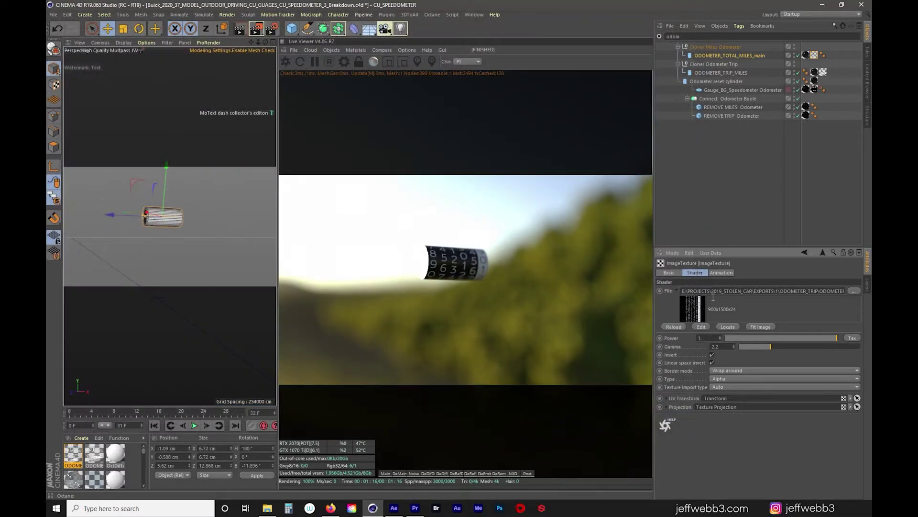
left_click(723, 272)
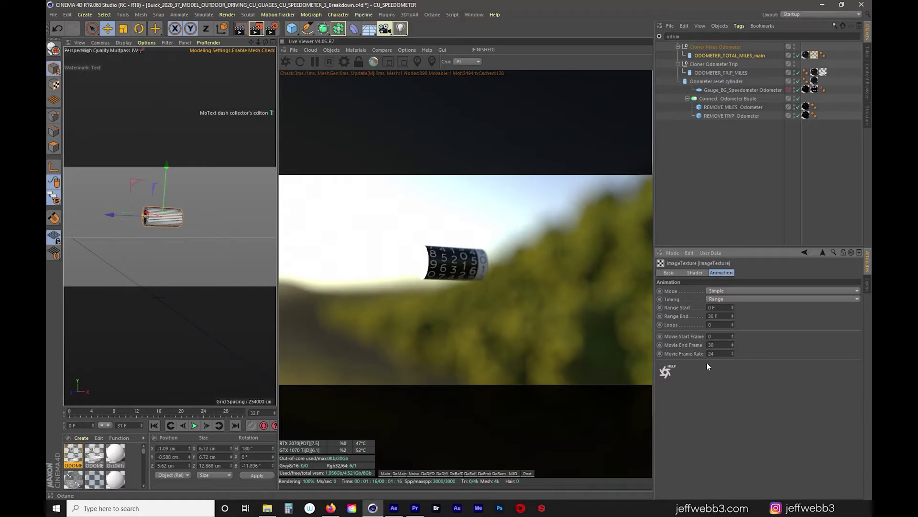
Step: Inspect the odometer material and its texture tag's material and projection settings
left_click(814, 55)
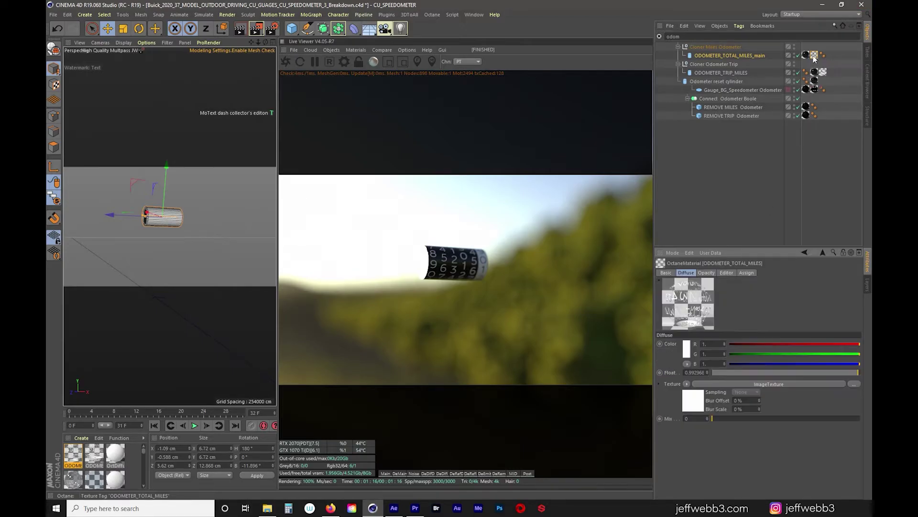
left_click(814, 55)
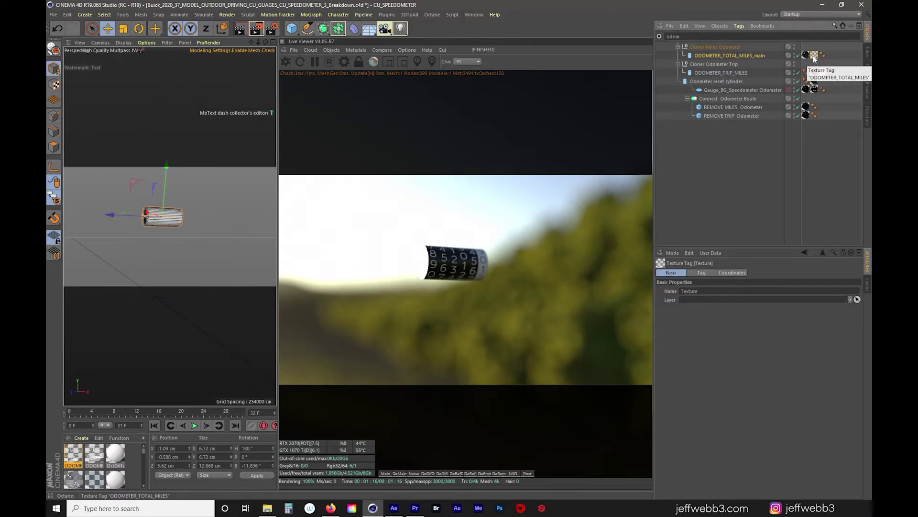
left_click(705, 272)
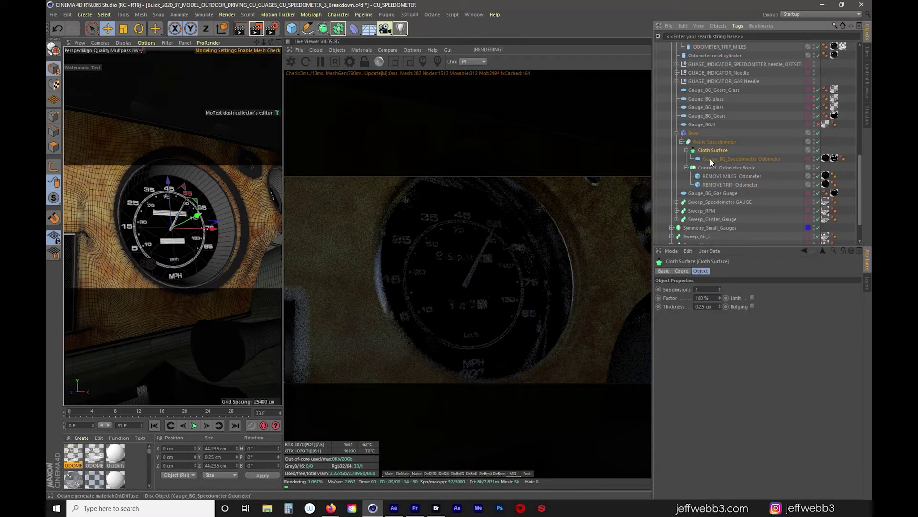
Step: Inspect the Gauge_BG_Speedometer Odometer disc and its REMOVE MILES and REMOVE TRIP cutter cubes
left_click(711, 159)
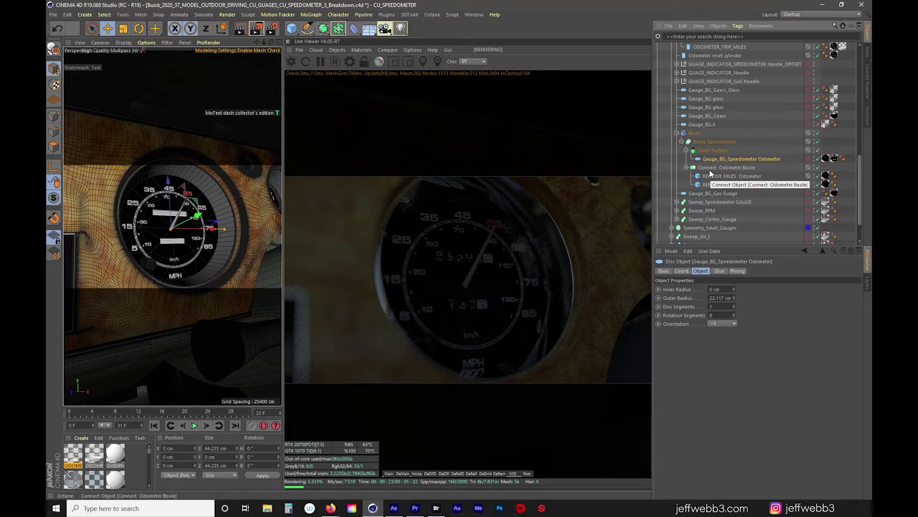
left_click(722, 176)
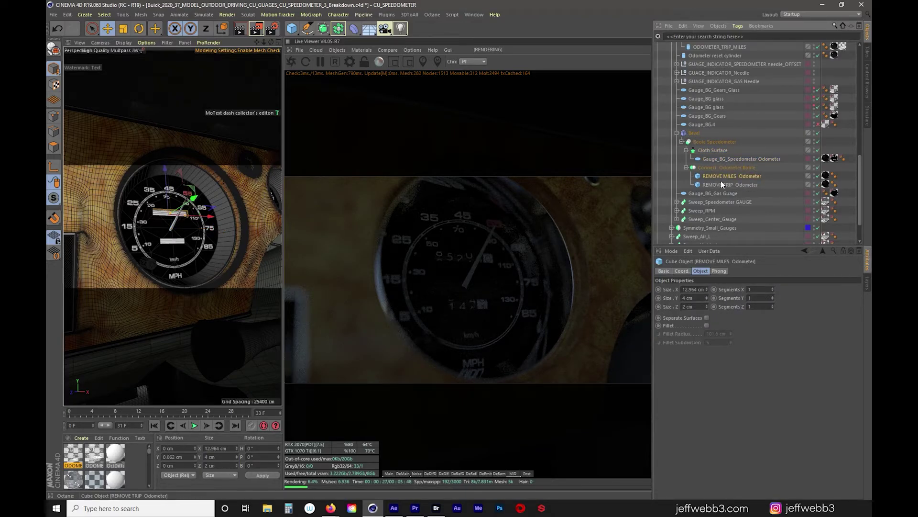
left_click(721, 185)
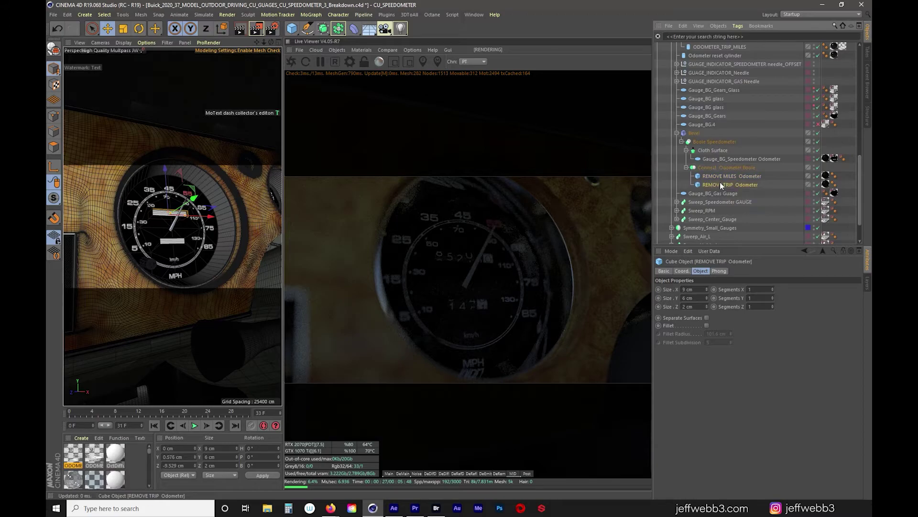
left_click(727, 159)
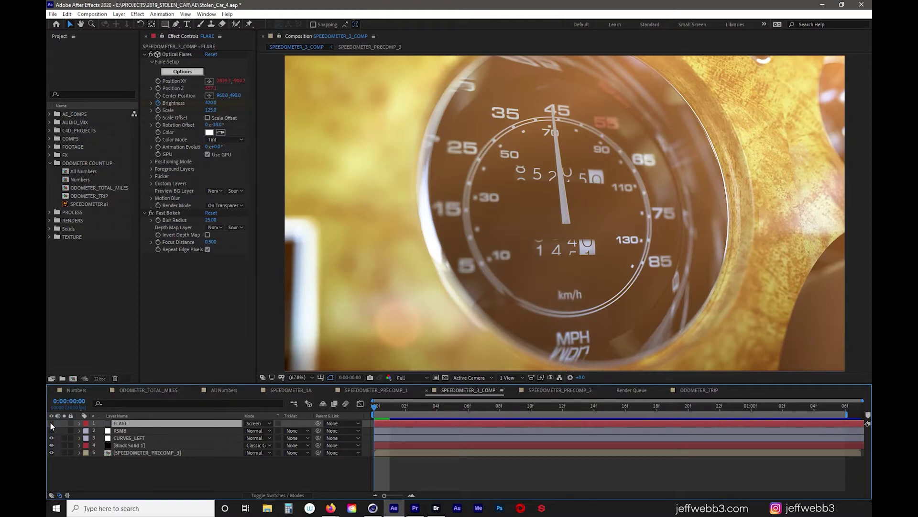
Step: Preview the speedometer comp, then check CURVES_LEFT's Lumetri Color effect
key("space")
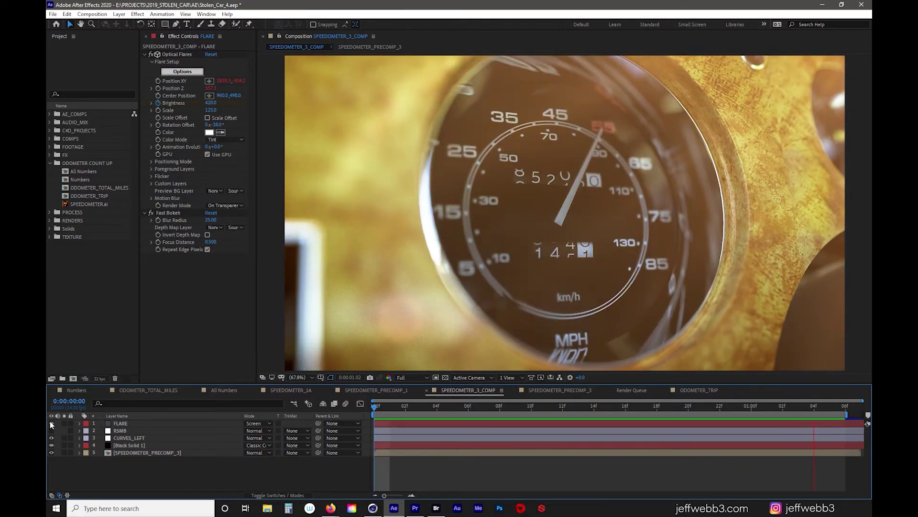
key("space")
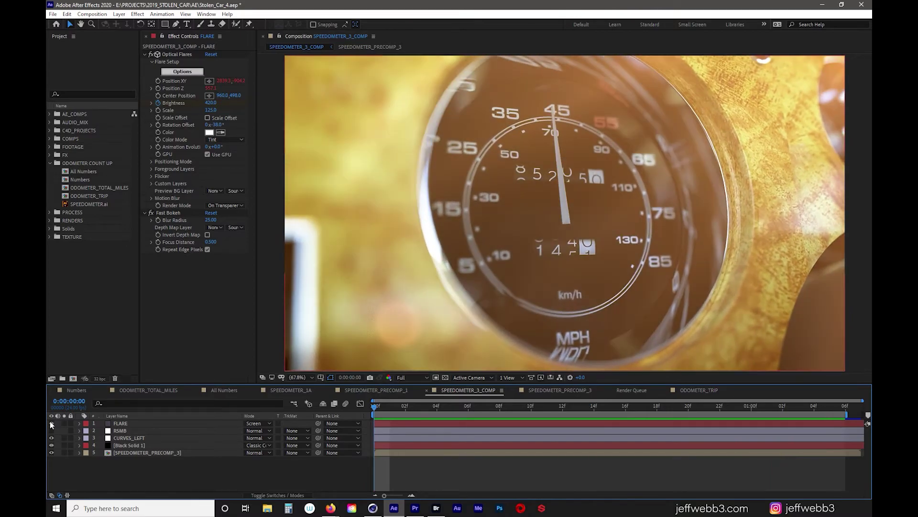
left_click(129, 438)
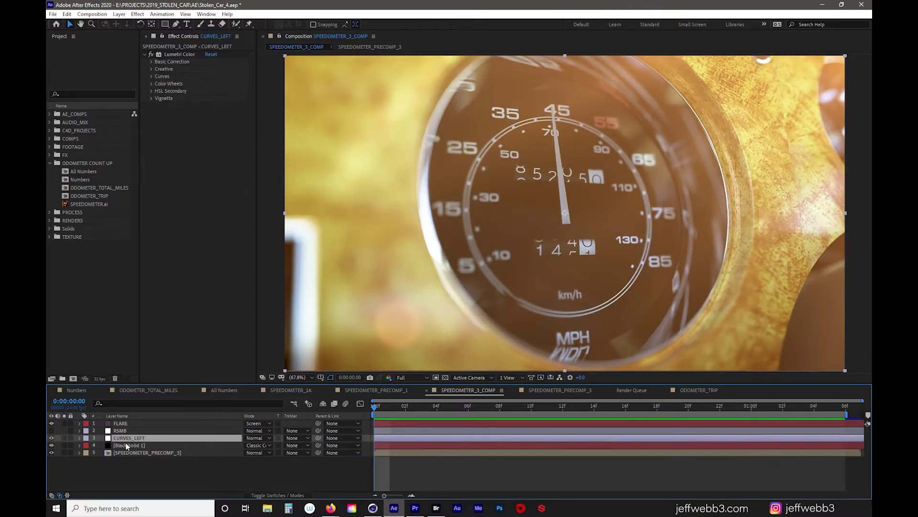
Step: Make the masked Black Solid 1 layer visible and select SPEEDOMETER_PRECOMP_3
left_click(130, 445)
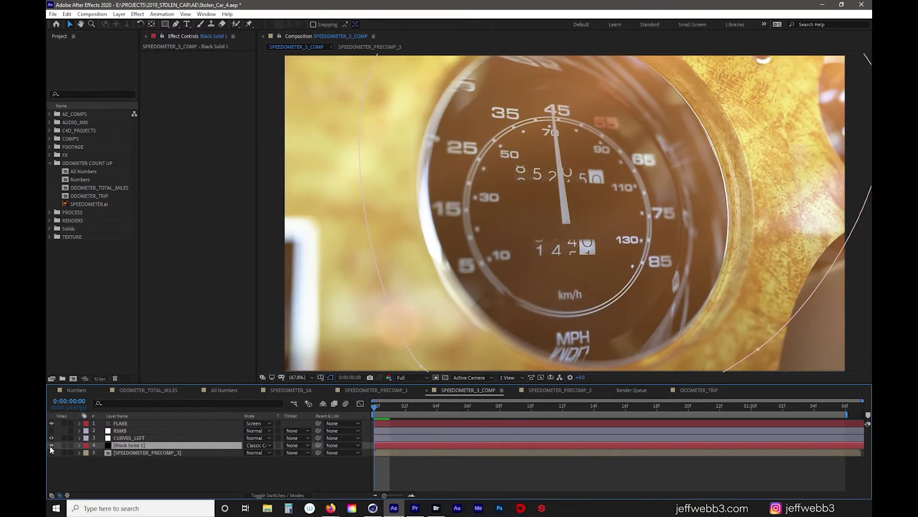
left_click(52, 445)
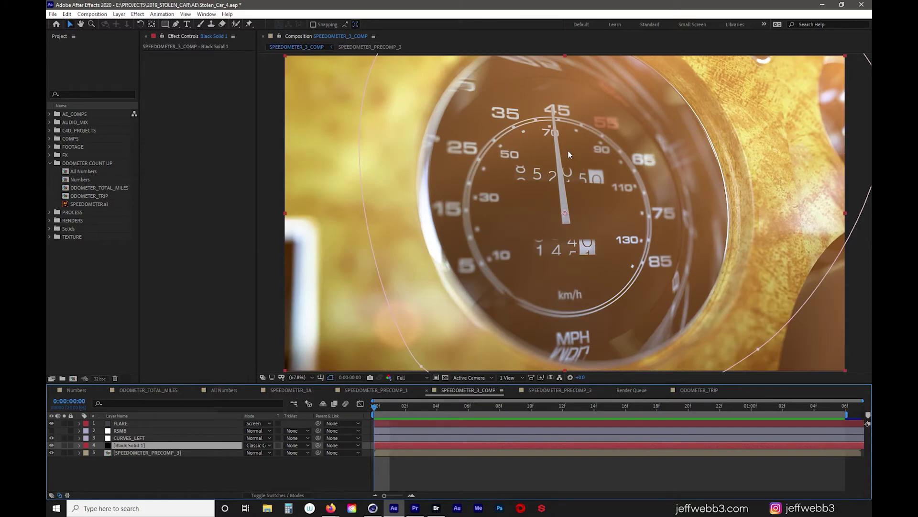
left_click(139, 452)
Step: Open SPEEDOMETER_PRECOMP_3 and step through its render pass layers down to DeMain
double_click(139, 452)
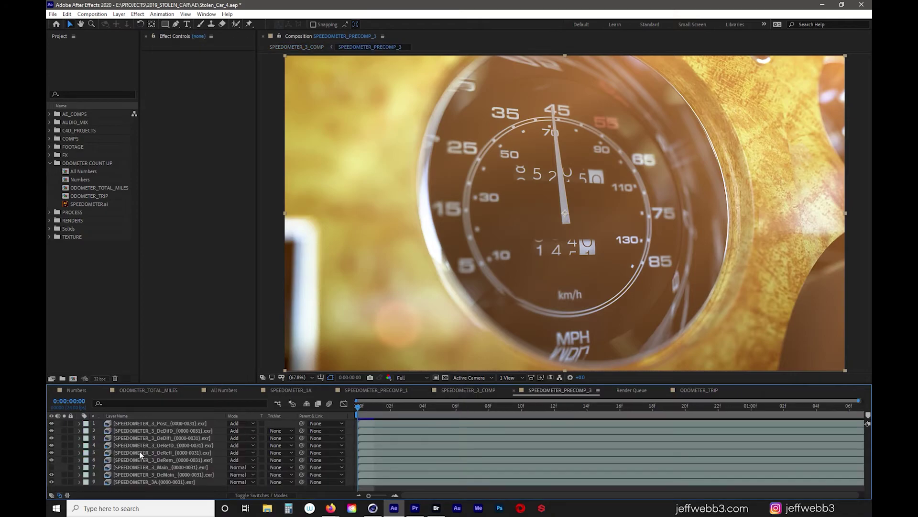
left_click(136, 423)
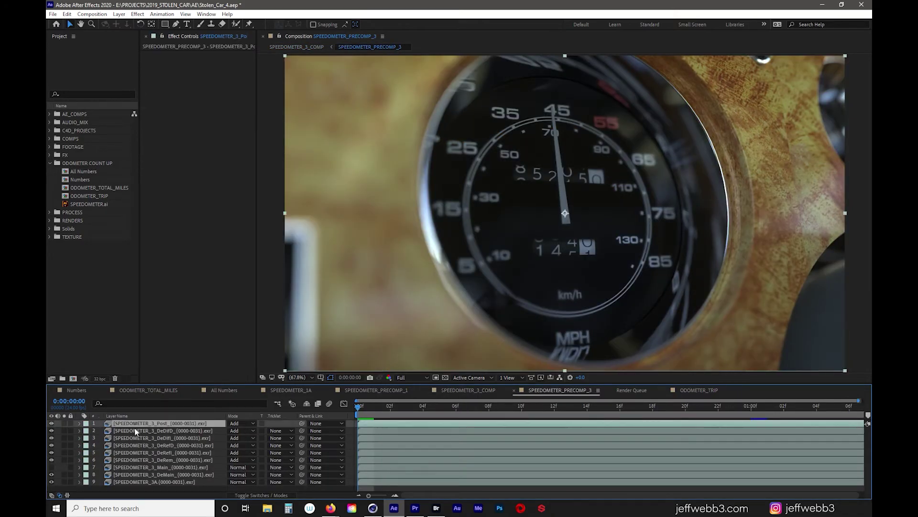
left_click(134, 430)
left_click(134, 438)
left_click(135, 445)
left_click(135, 452)
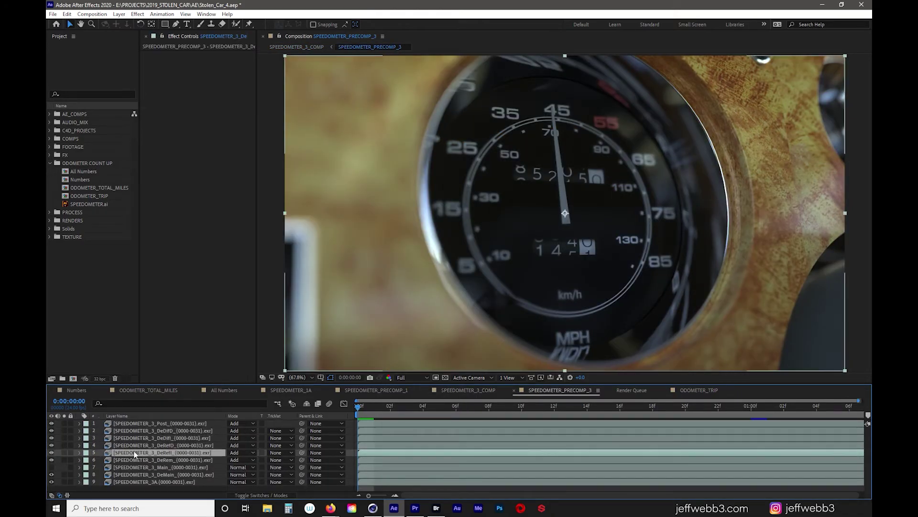
left_click(135, 460)
left_click(135, 467)
left_click(135, 475)
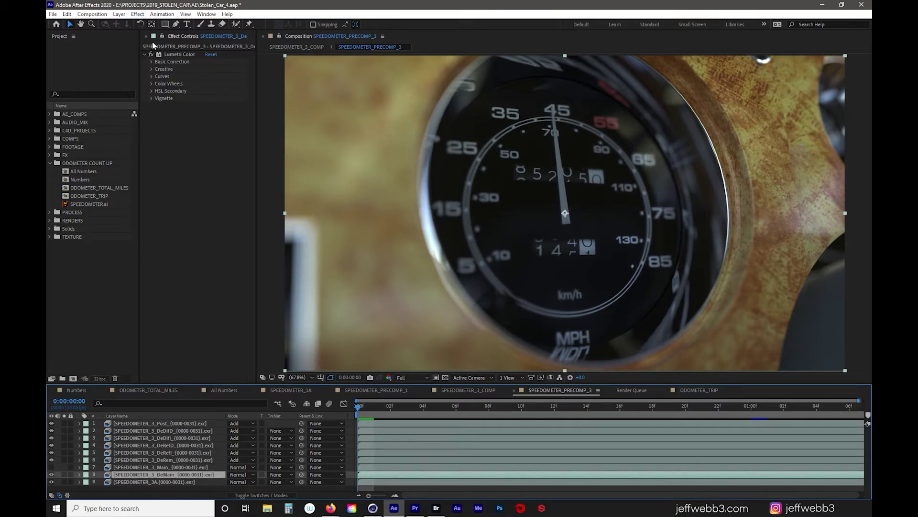
Step: Toggle DeMain's Lumetri Color off and on to compare, then return to SPEEDOMETER_3_COMP
left_click(151, 53)
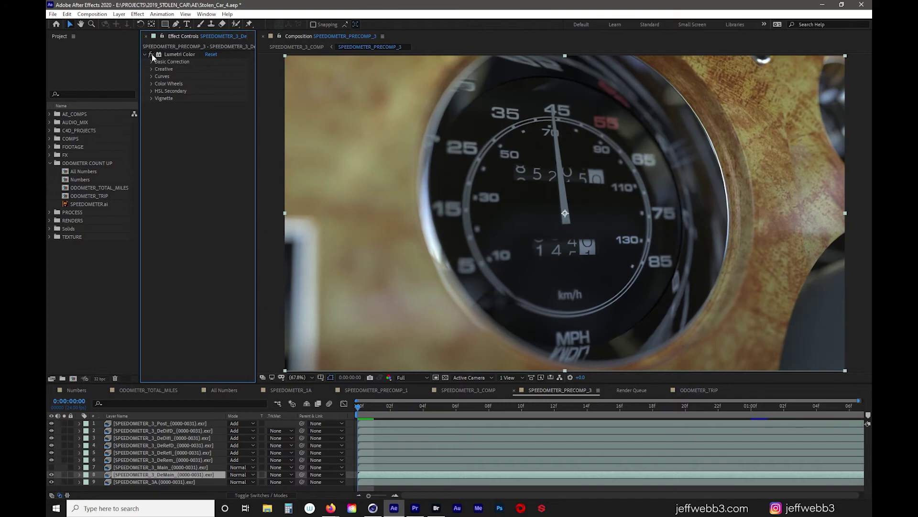
left_click(152, 54)
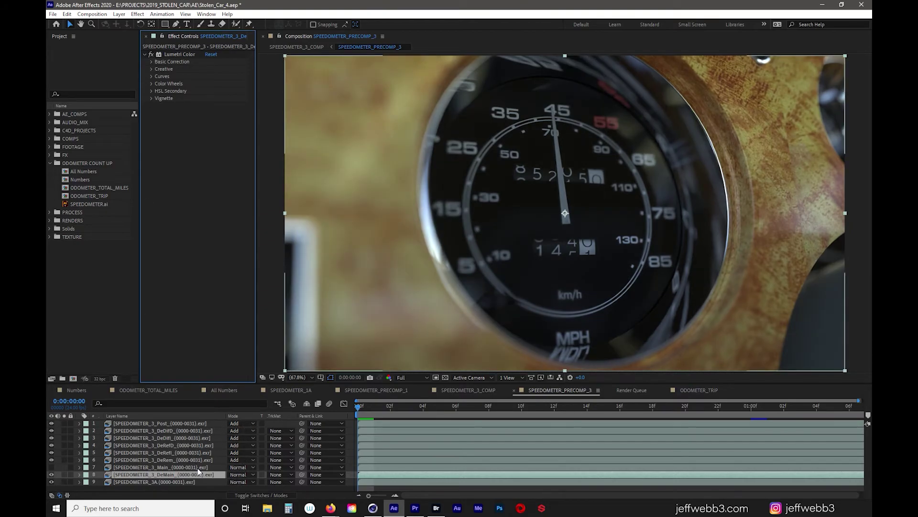
left_click(167, 482)
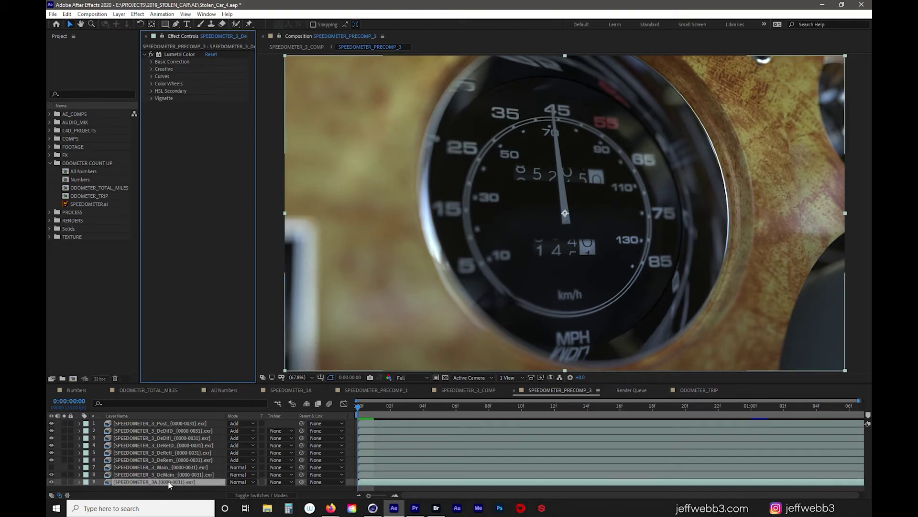
left_click(145, 473)
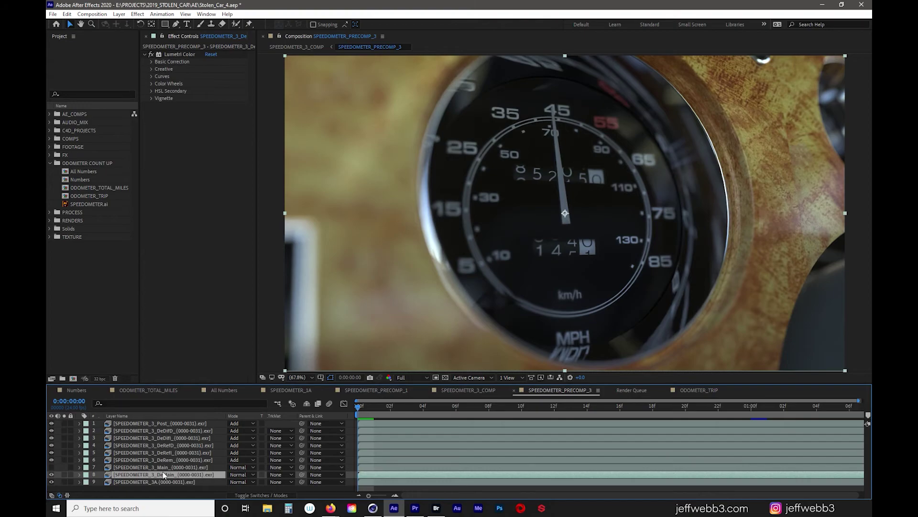
key("Tab")
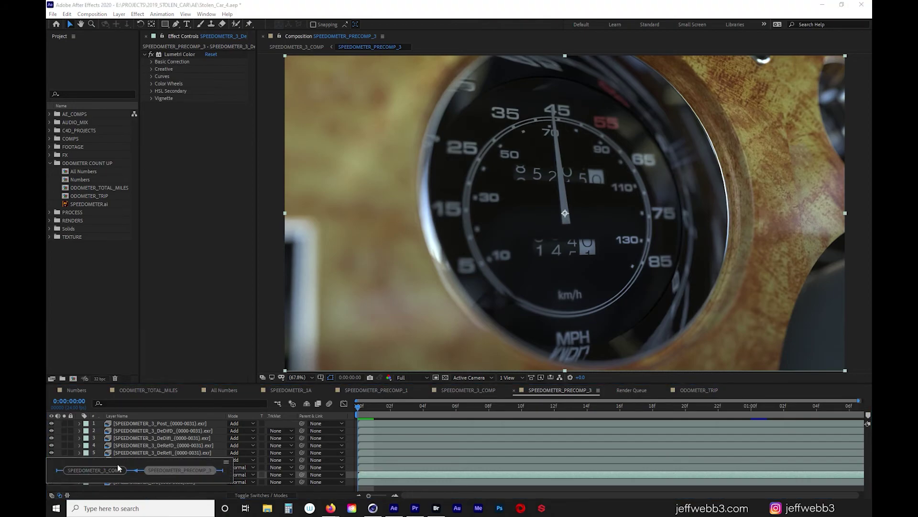
left_click(115, 469)
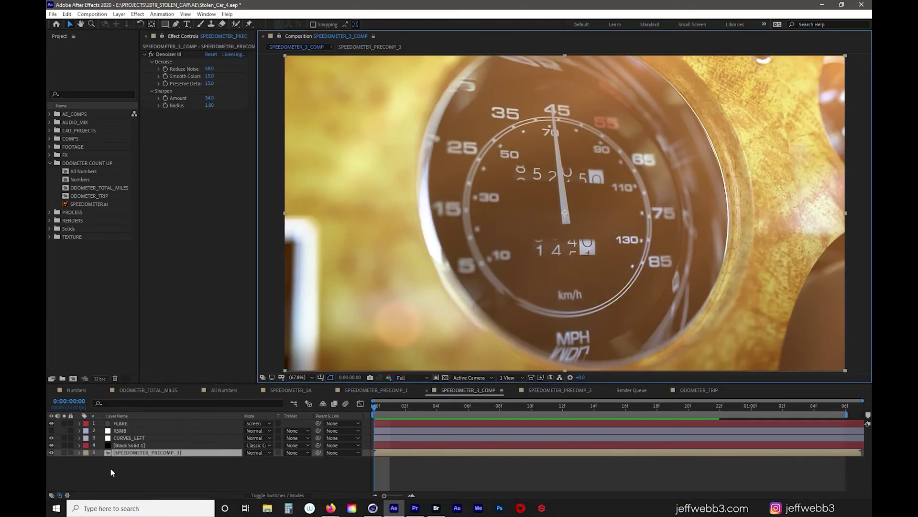
Step: Deselect all layers and preview the final SPEEDOMETER_3_COMP shot with rolling odometer digits
left_click(178, 55)
left_click(201, 484)
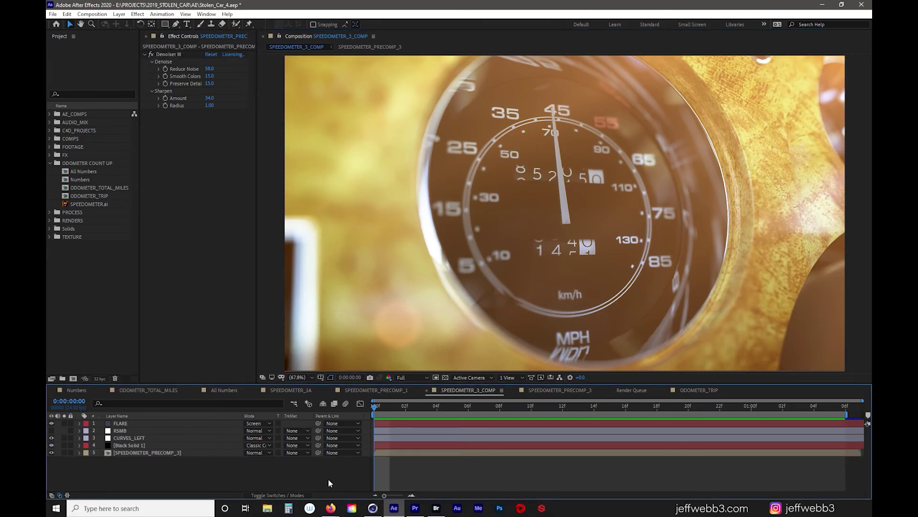
key("space")
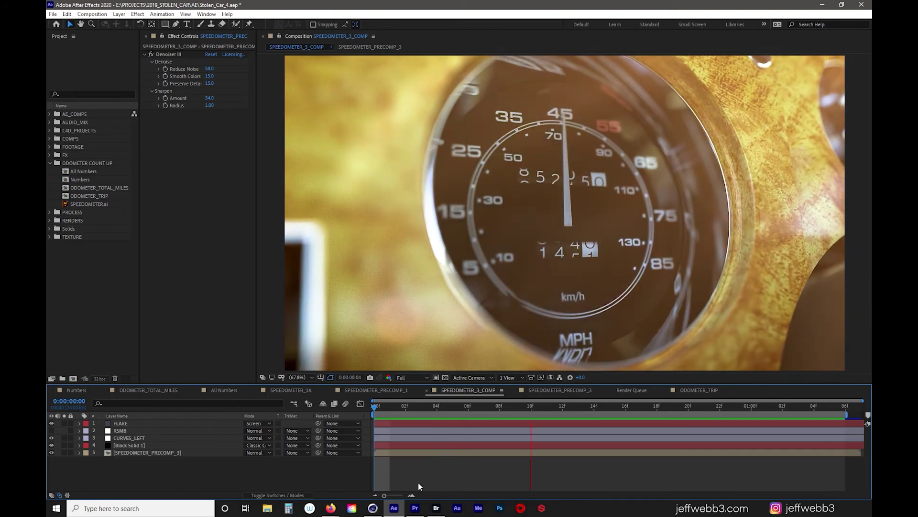